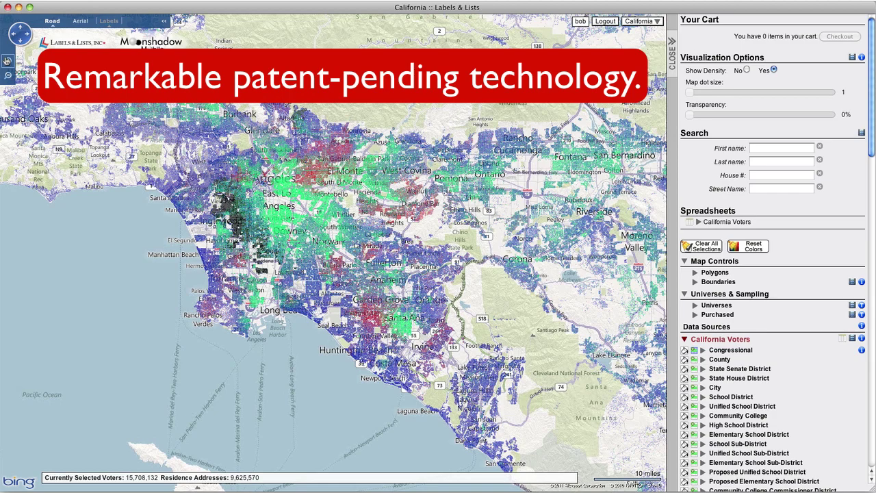
Zoom the voter map in four levels from Los Angeles to Norwalk at the 1-mile scale.
left_click(7, 60)
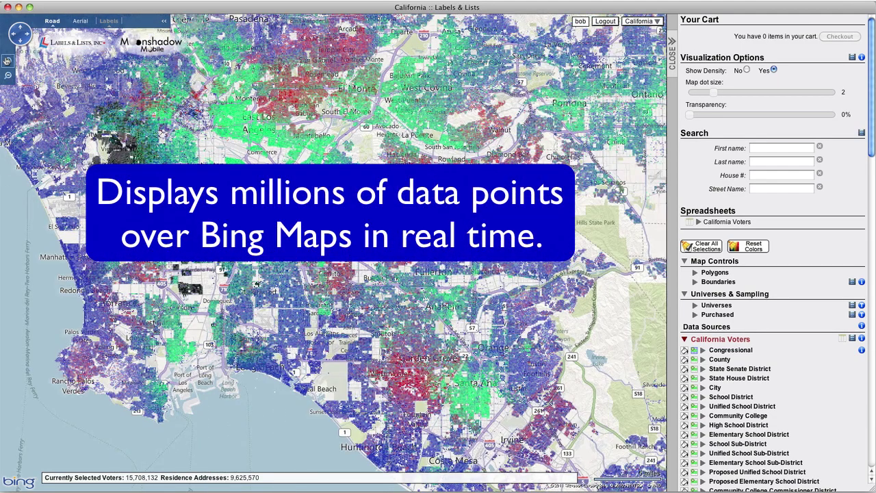
left_click(7, 60)
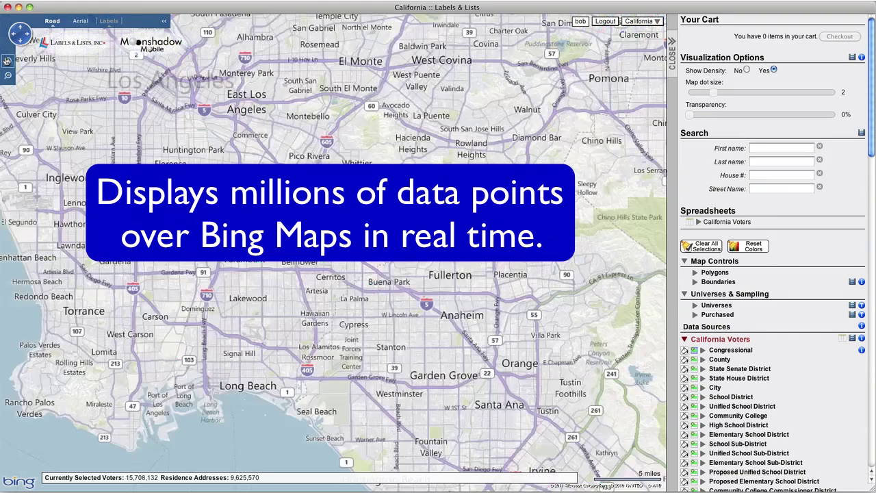
left_click(7, 61)
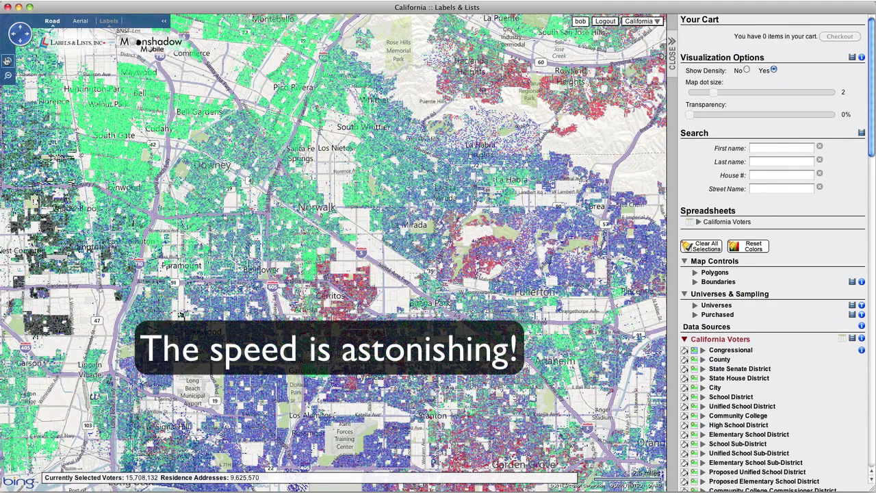
left_click(7, 60)
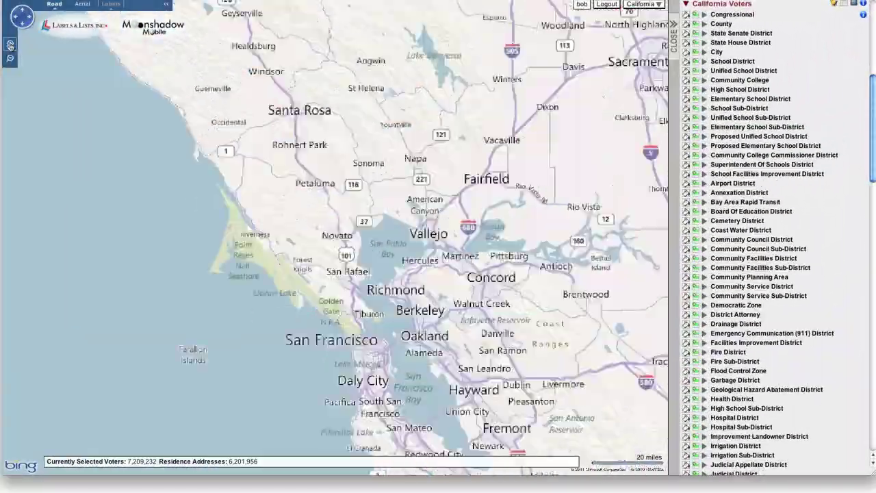
Zoom into individual houses on Indian Valley Rd in Novato and show one voter's pin details.
left_click(9, 44)
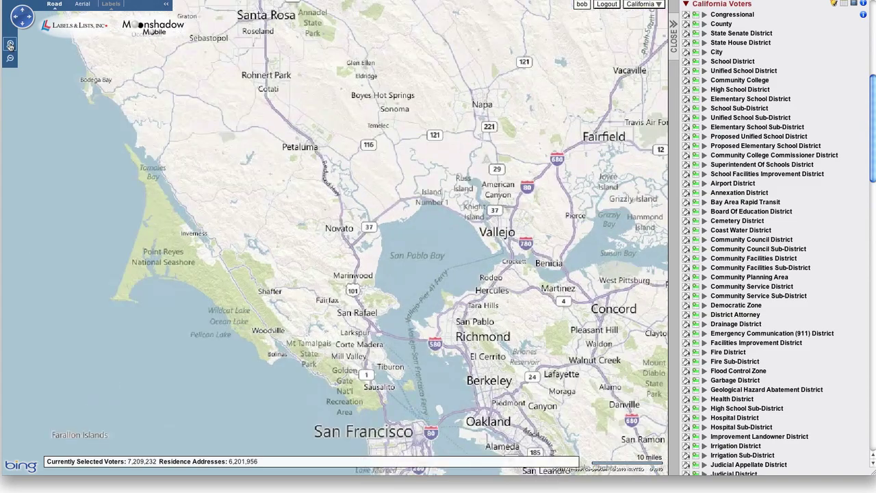
left_click(9, 44)
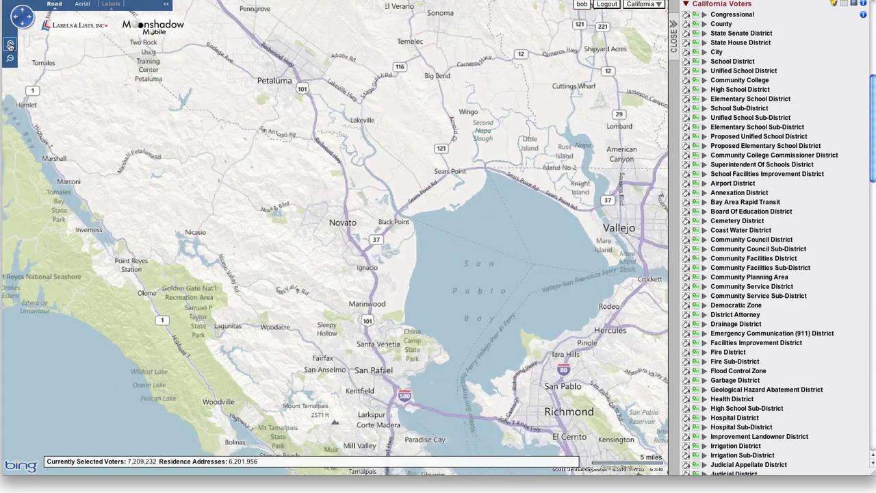
left_click(10, 45)
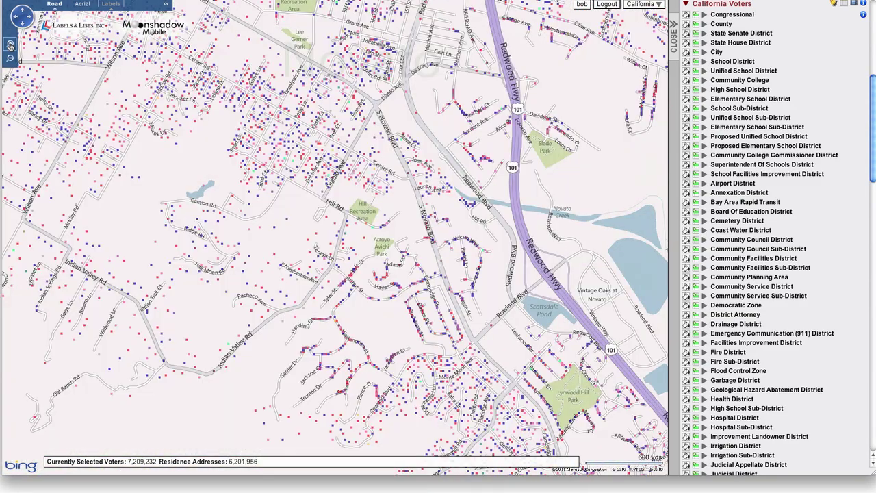
left_click(10, 45)
left_click(9, 44)
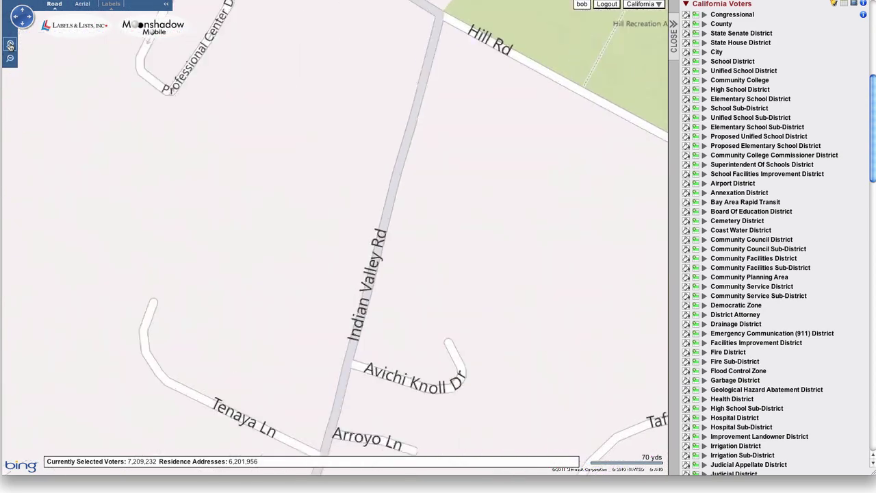
left_click(10, 44)
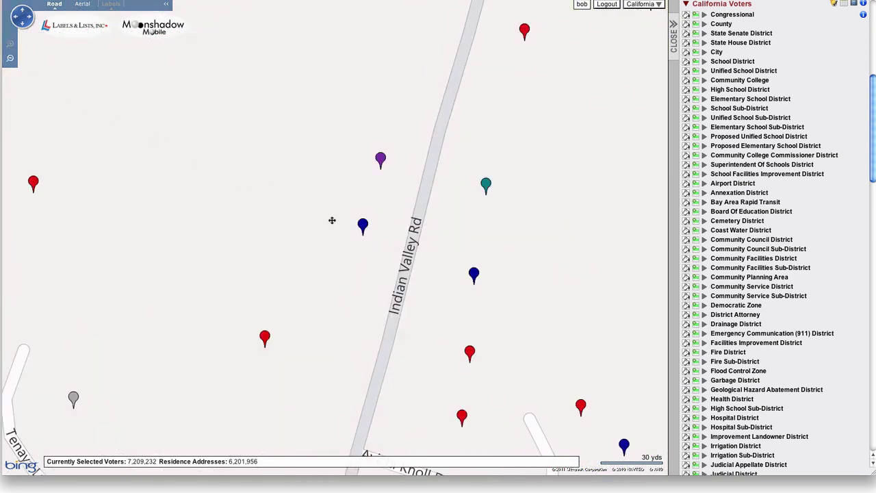
left_click(363, 225)
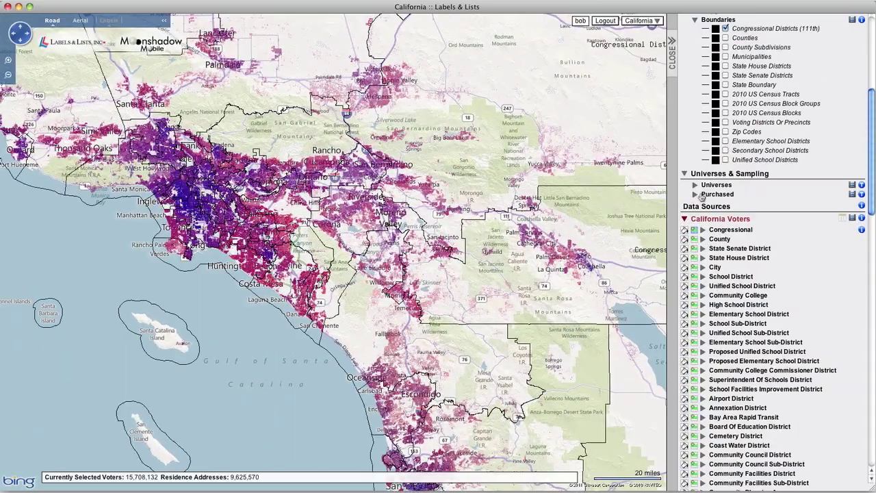
Colour voters by Congressional district, then draw county boundaries and colour voters by County.
left_click(685, 230)
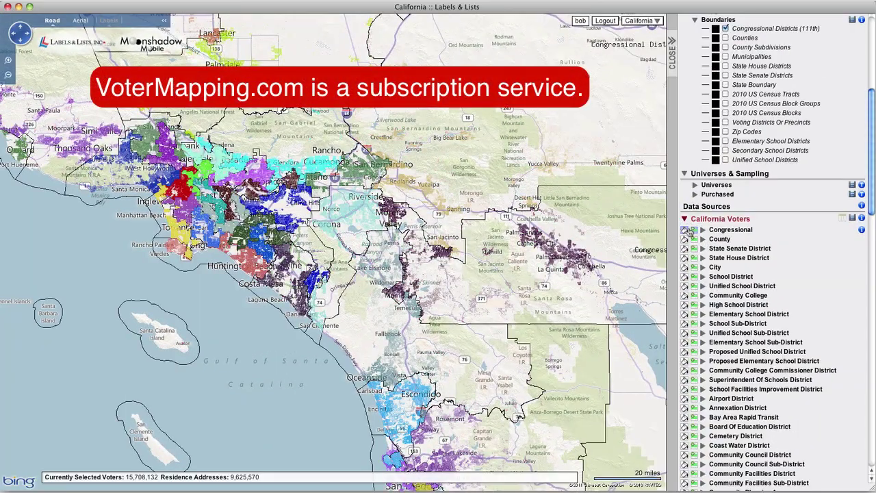
left_click(726, 38)
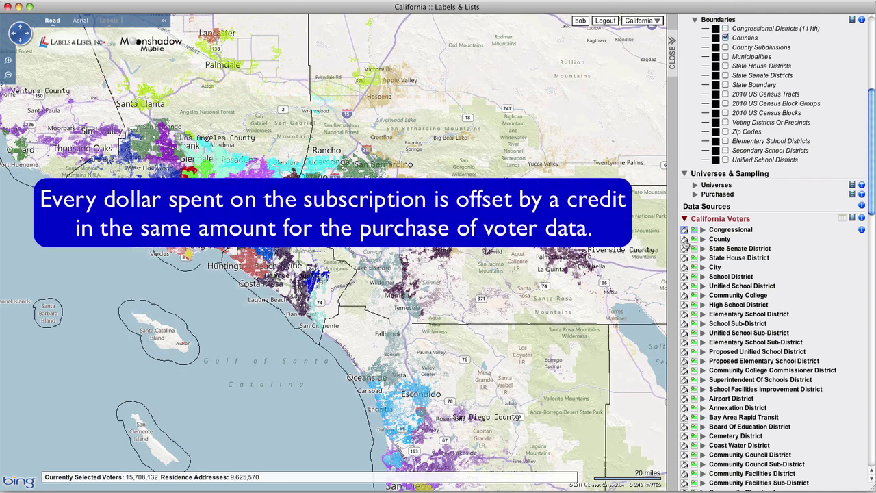
left_click(686, 239)
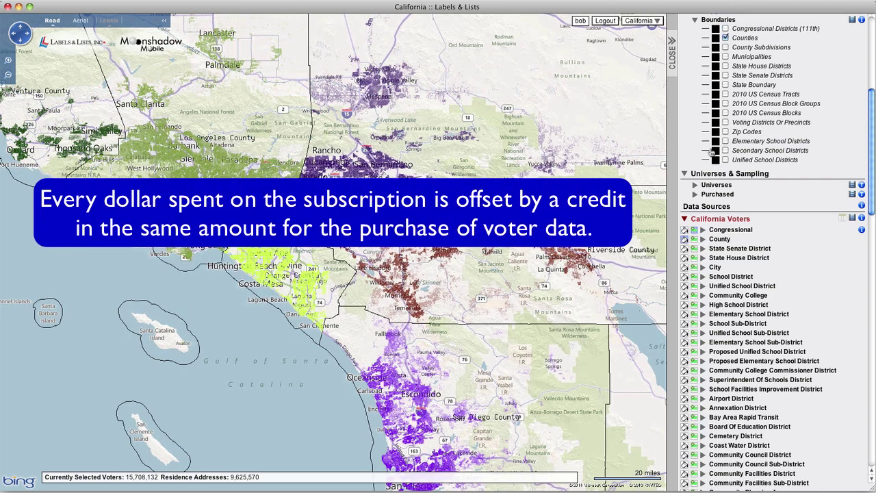
Try State House district boundaries and colouring, then switch to State Senate boundaries and colouring.
left_click(726, 66)
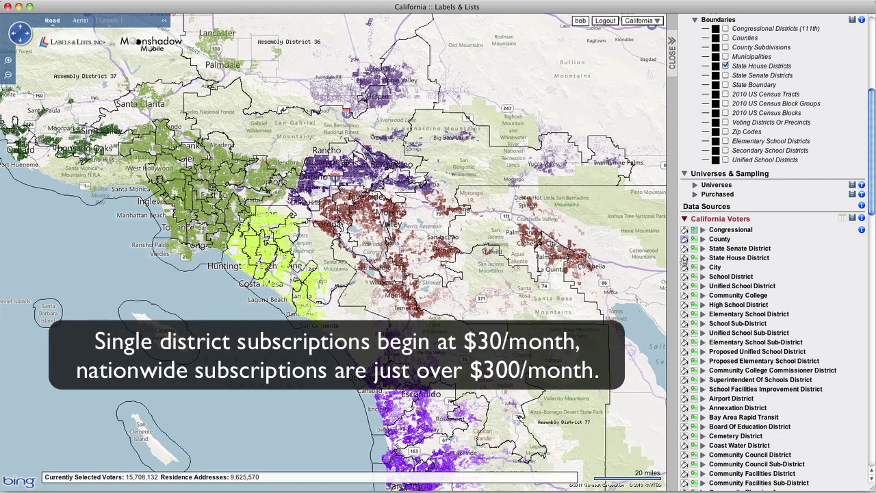
left_click(685, 258)
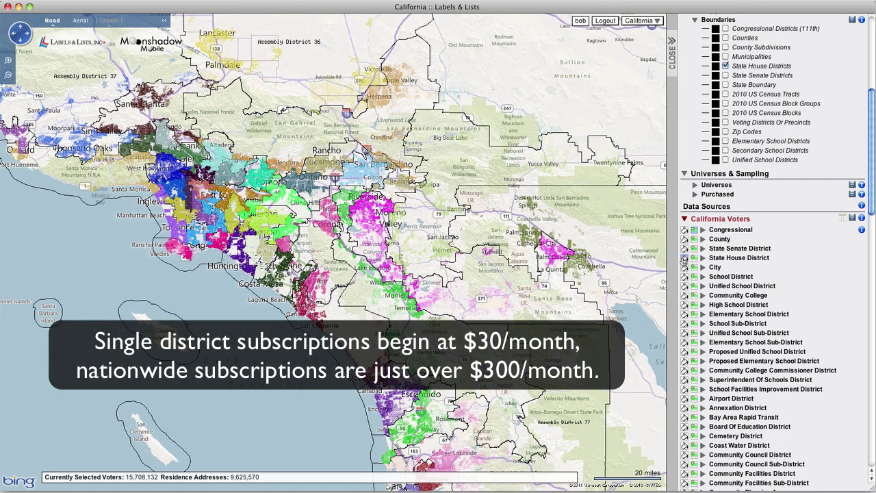
left_click(726, 67)
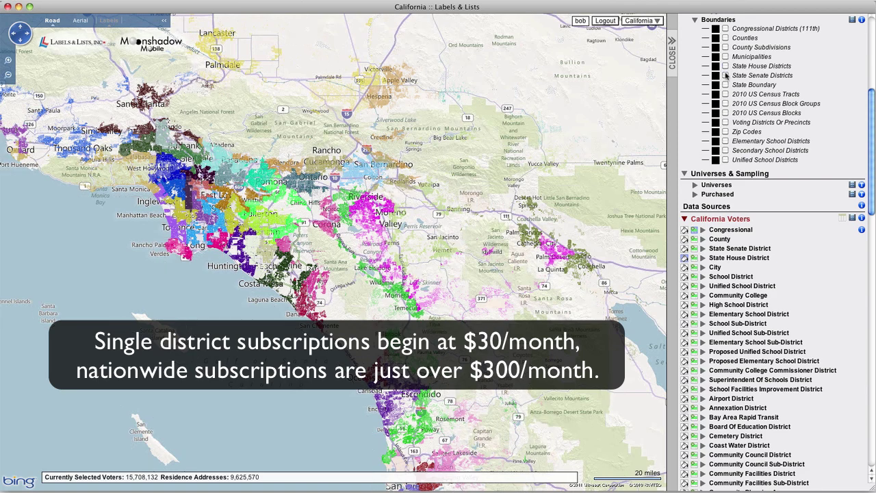
left_click(726, 76)
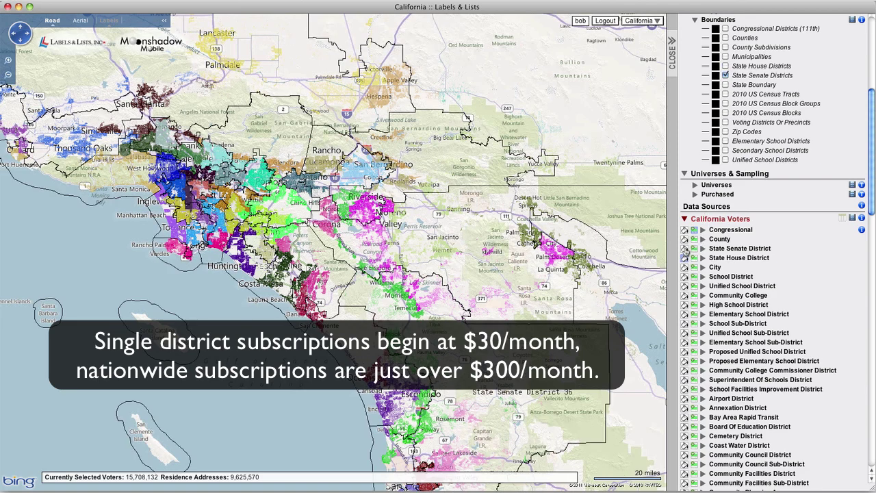
left_click(685, 250)
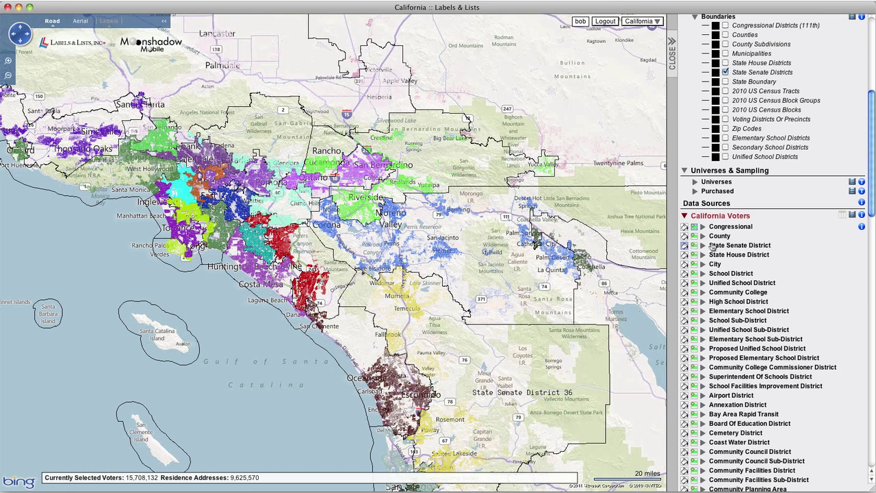
Expand State Senate District and select districts 20, 21, 23, 24, 25 and 26.
left_click(715, 246)
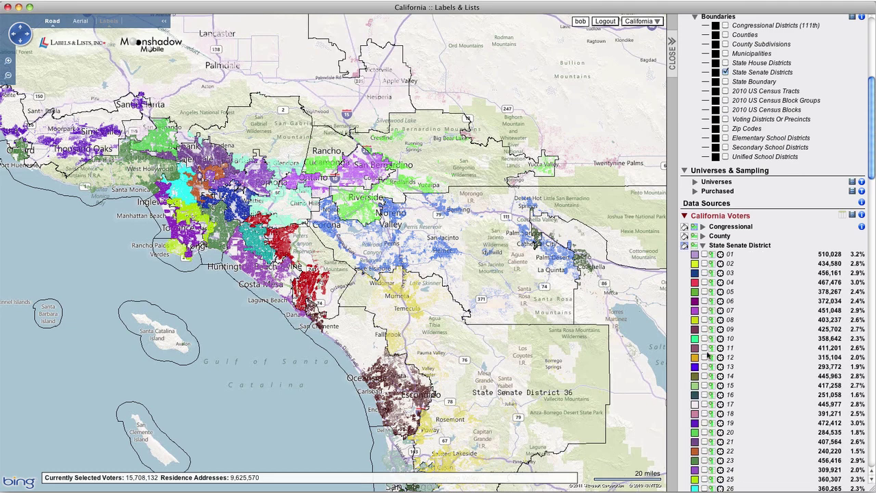
left_click(704, 433)
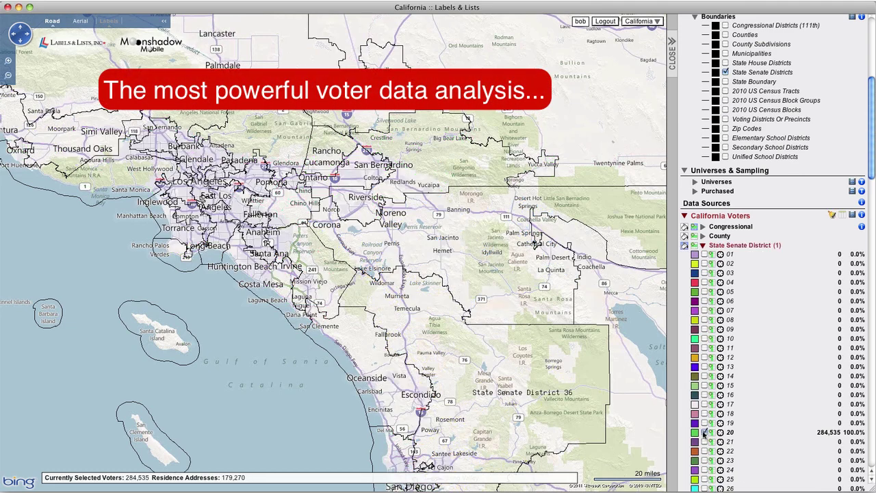
left_click(704, 442)
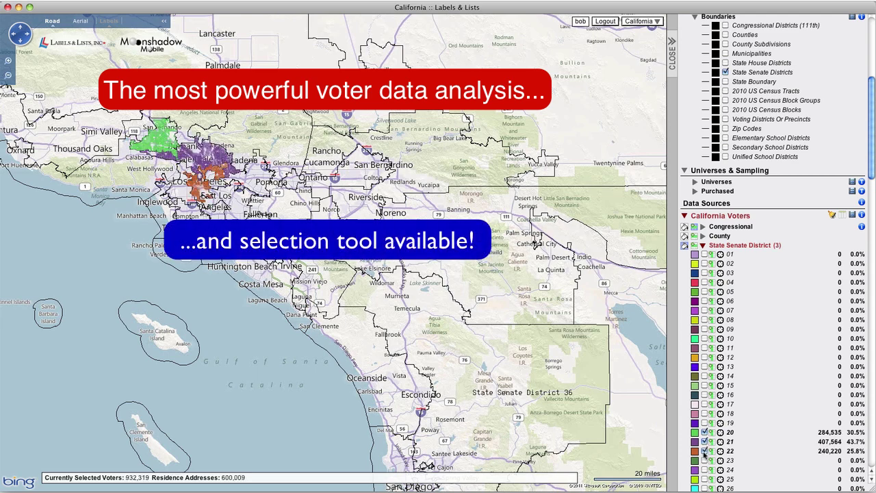
left_click(704, 460)
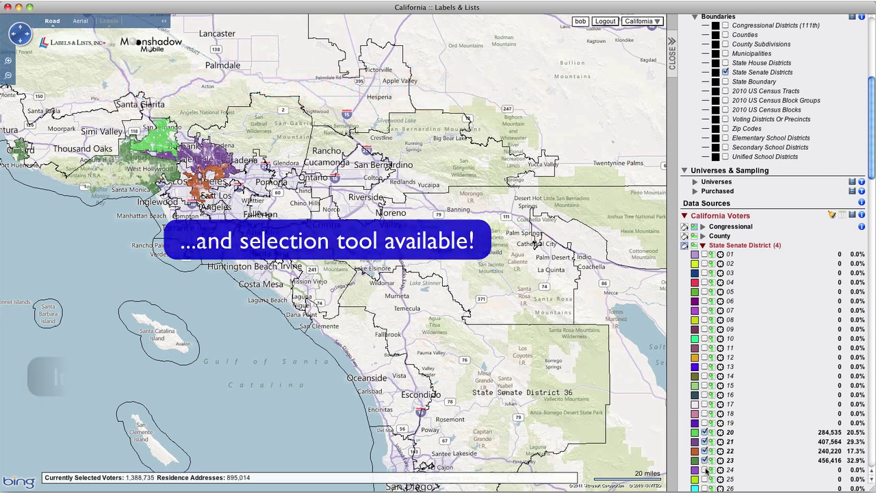
left_click(704, 469)
left_click(705, 479)
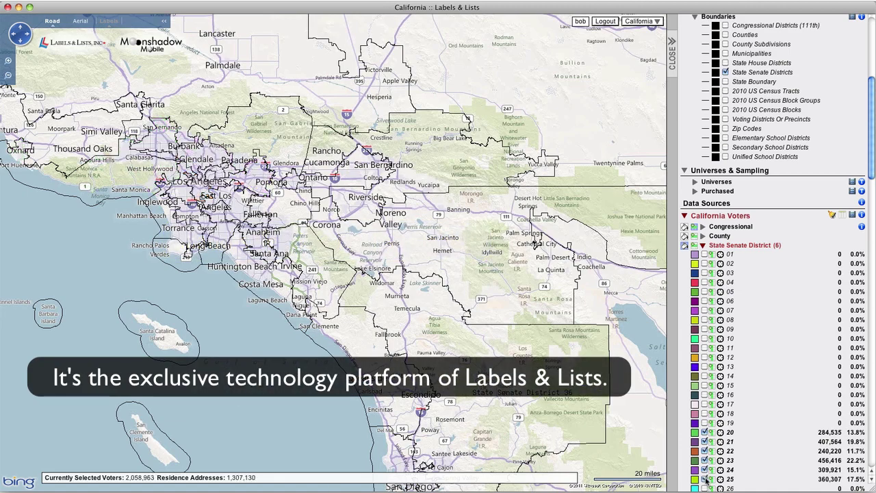
left_click(704, 488)
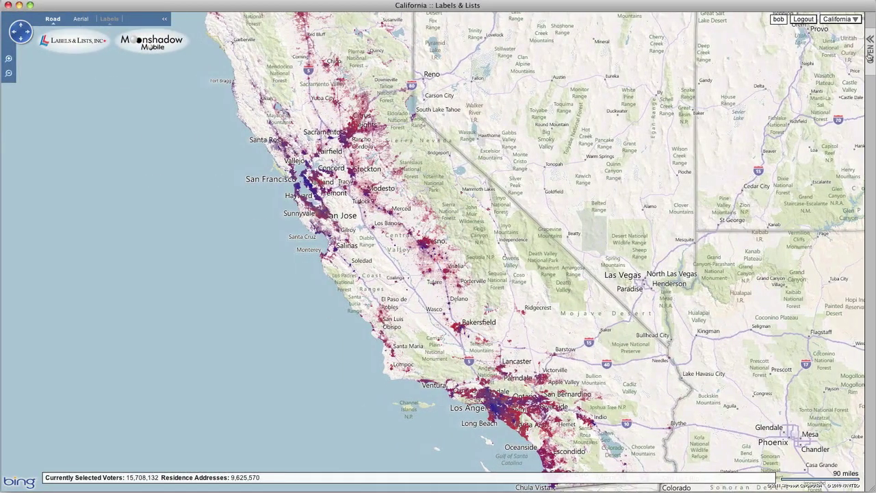
Restore the map options panel and briefly expand the Saved Polygons and Boundaries sections.
left_click(870, 55)
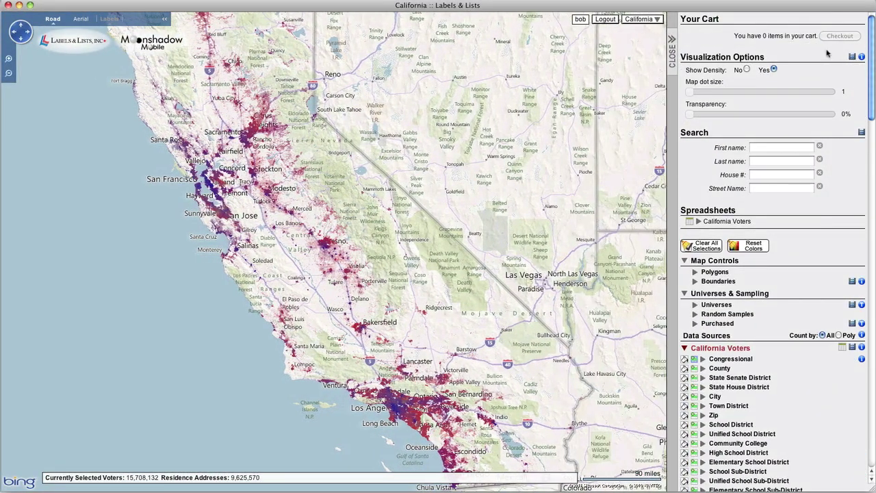
left_click(715, 272)
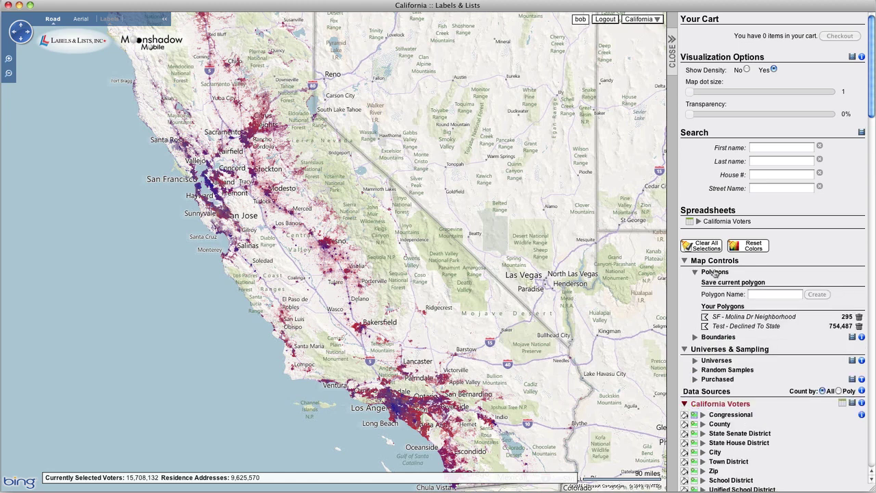
left_click(715, 272)
left_click(715, 282)
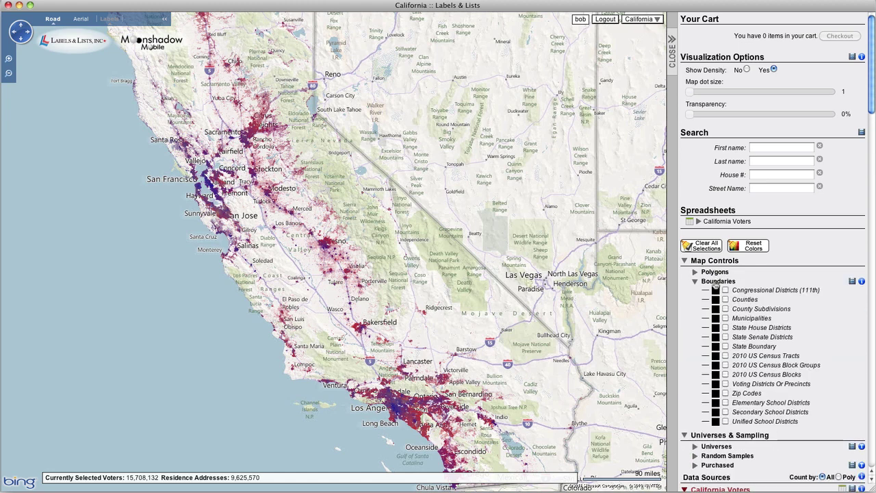
left_click(716, 281)
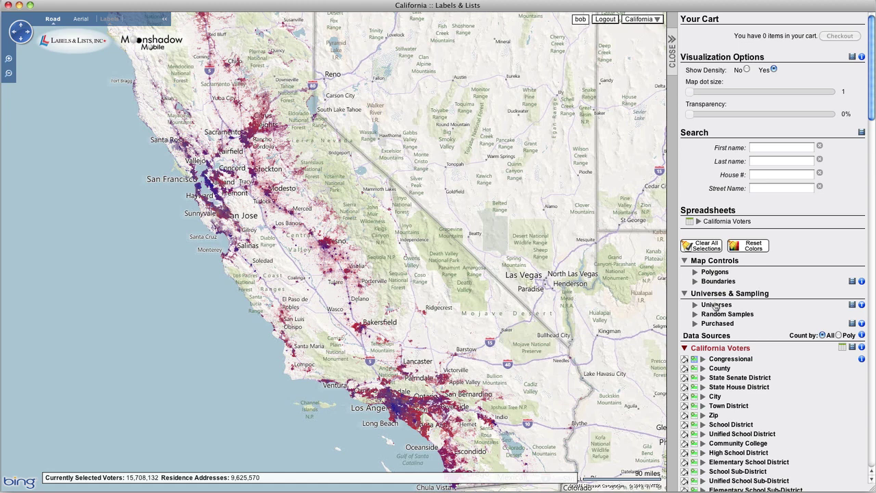
Preview the Universes and Random Samples forms, then expand the Purchased records options.
left_click(717, 305)
left_click(716, 305)
left_click(717, 314)
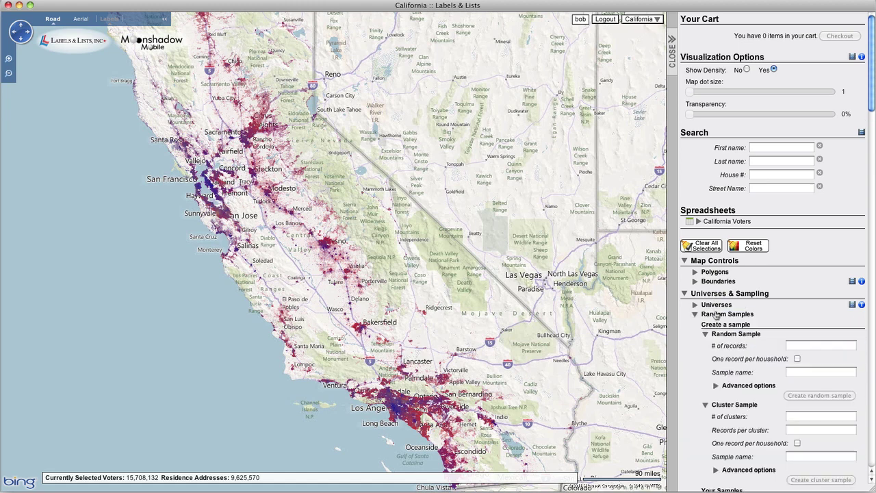
left_click(716, 314)
left_click(717, 323)
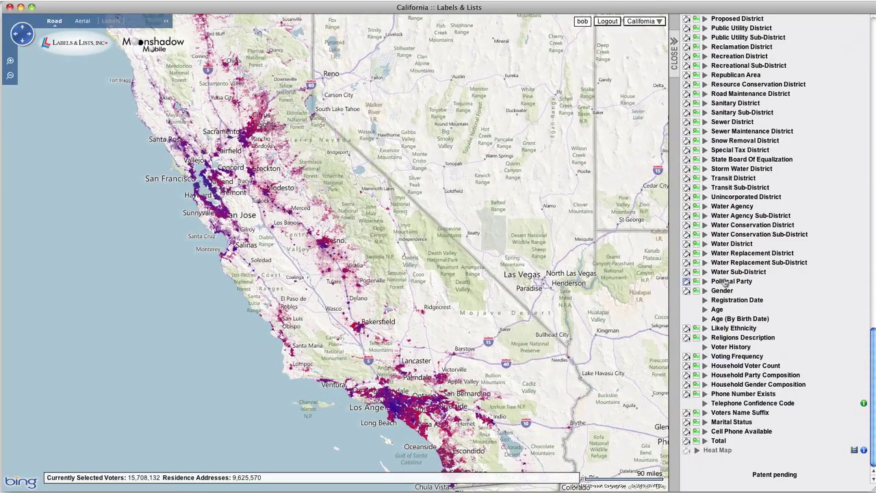
Review the Political Party, Likely Ethnicity and Voting Frequency voter-count breakdowns.
left_click(724, 282)
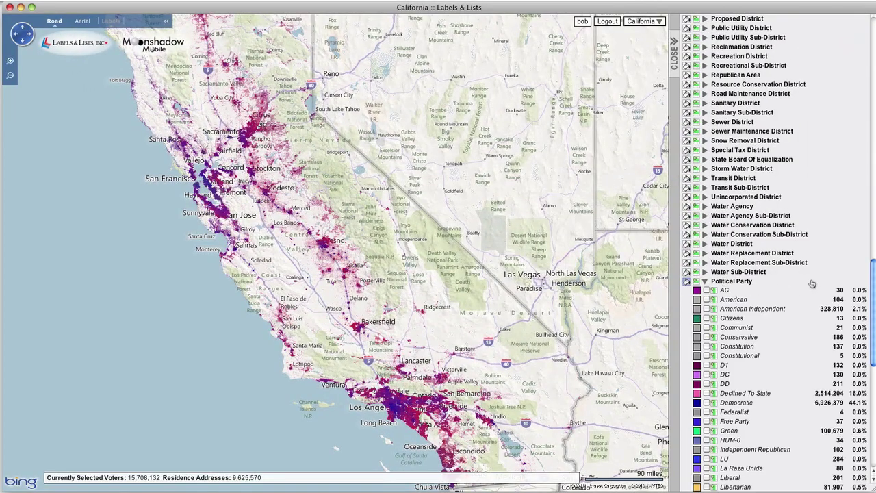
left_click_drag(872, 277, 873, 337)
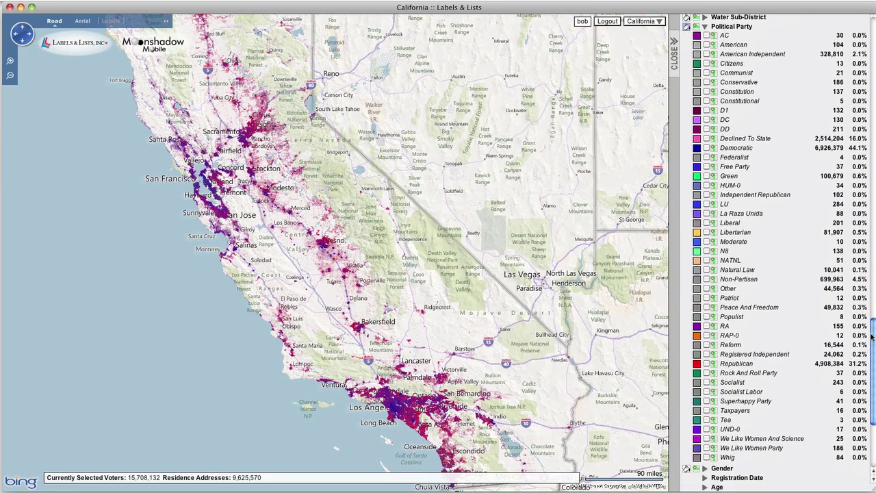
left_click(729, 26)
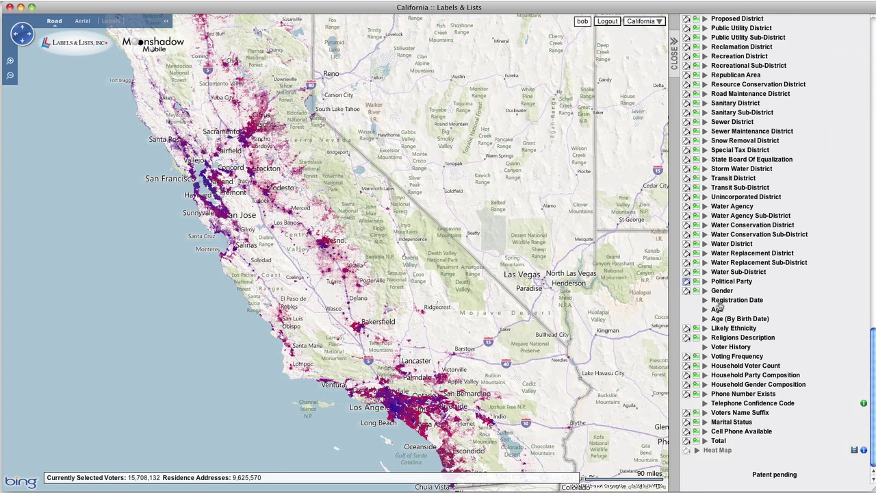
left_click(726, 329)
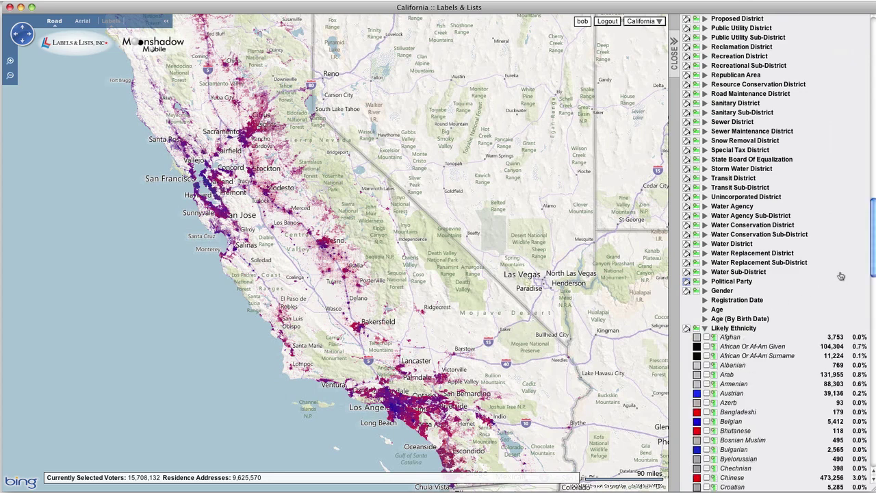
left_click_drag(874, 240, 871, 293)
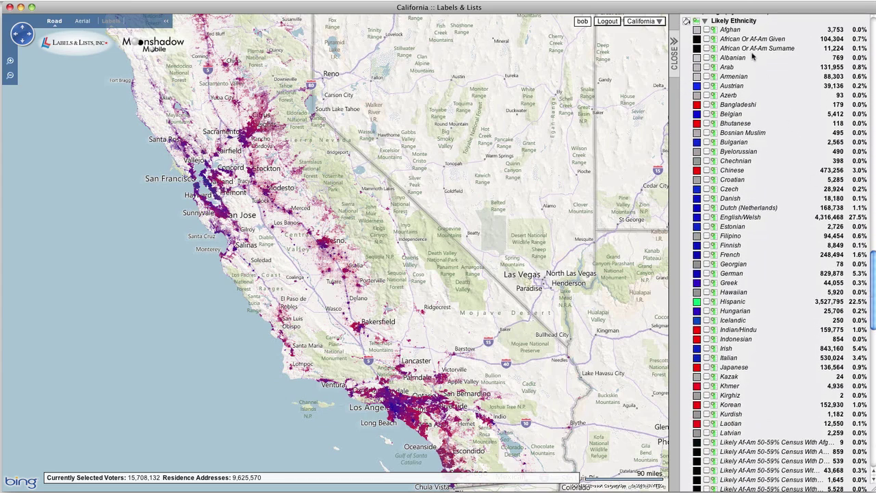
left_click(735, 20)
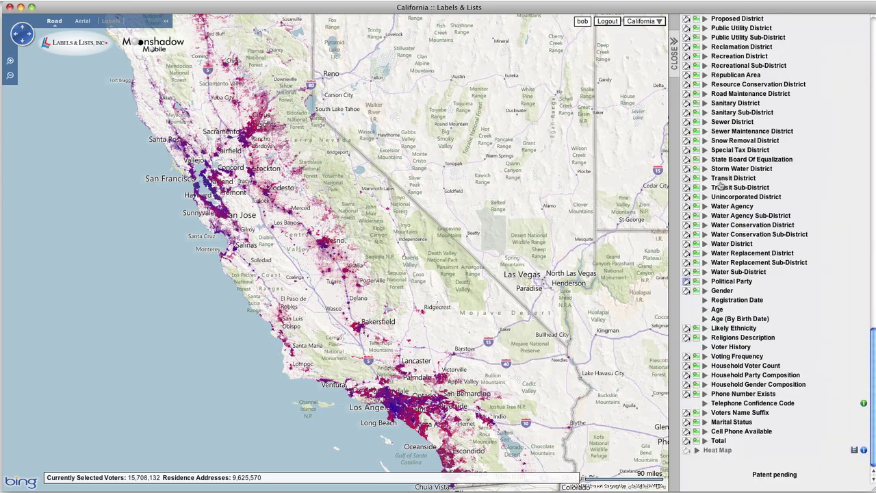
left_click(722, 358)
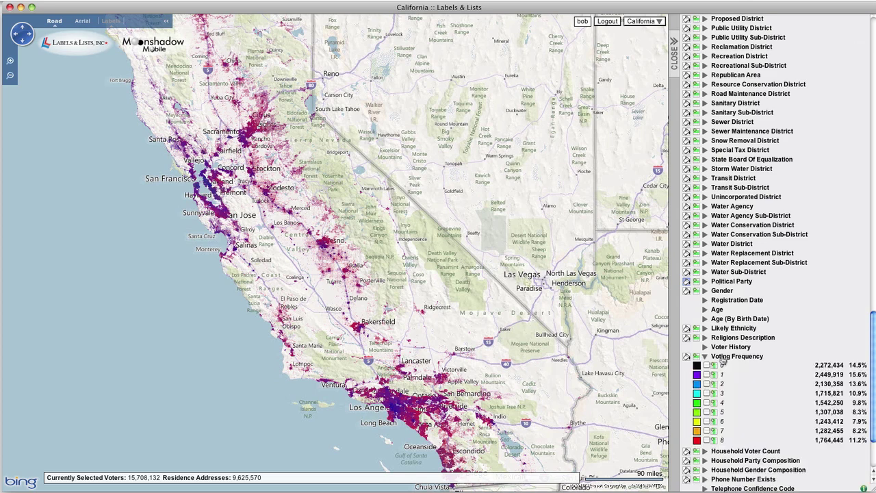
left_click(723, 358)
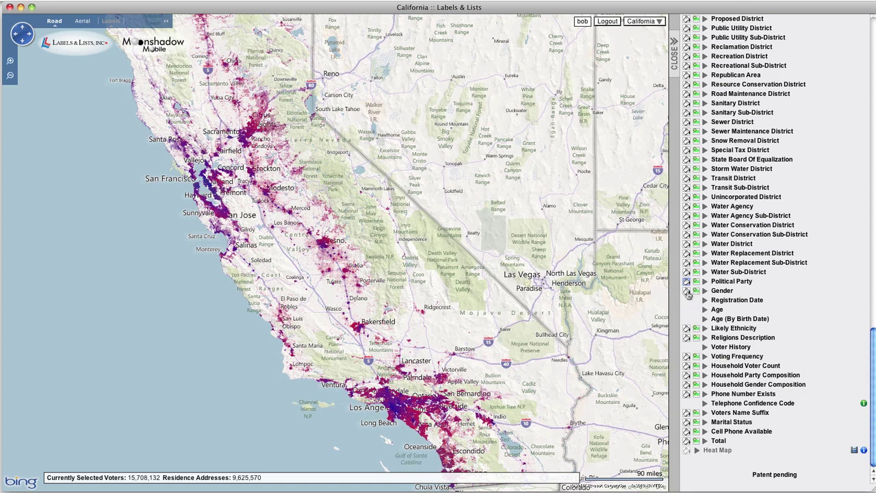
Recolour the voter map by Gender, then Likely Ethnicity, then Voting Frequency.
left_click(687, 291)
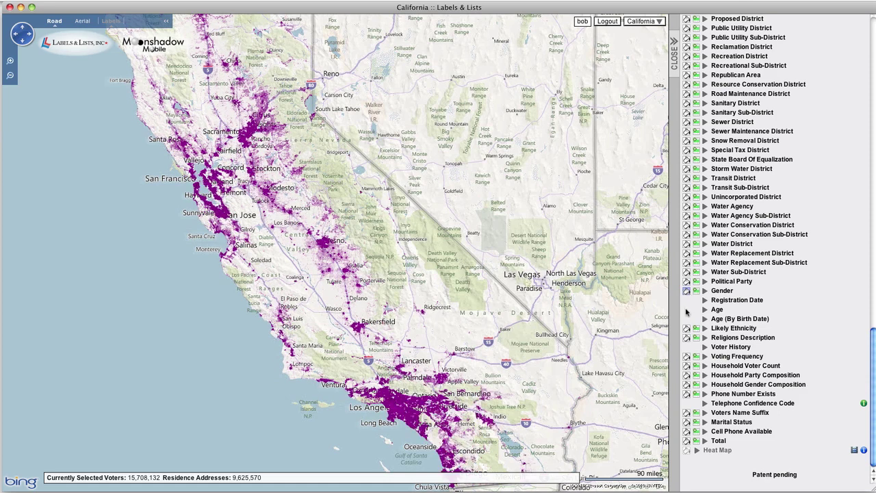
left_click(687, 329)
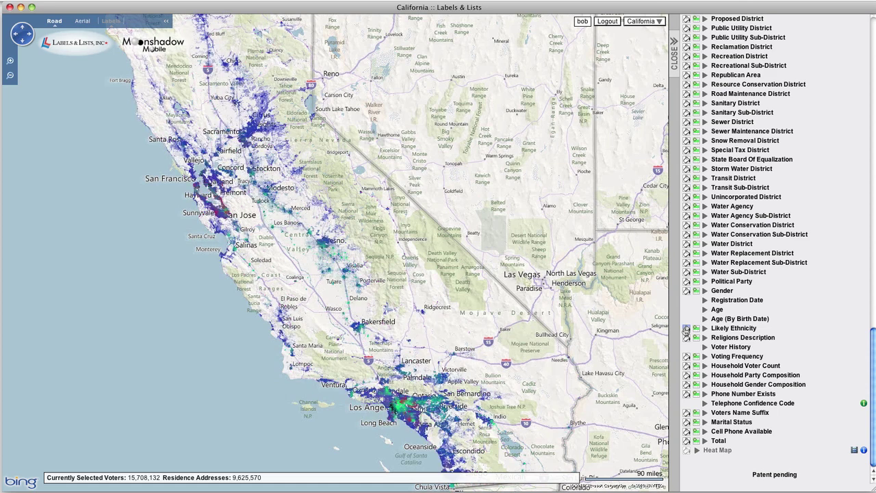
left_click(686, 357)
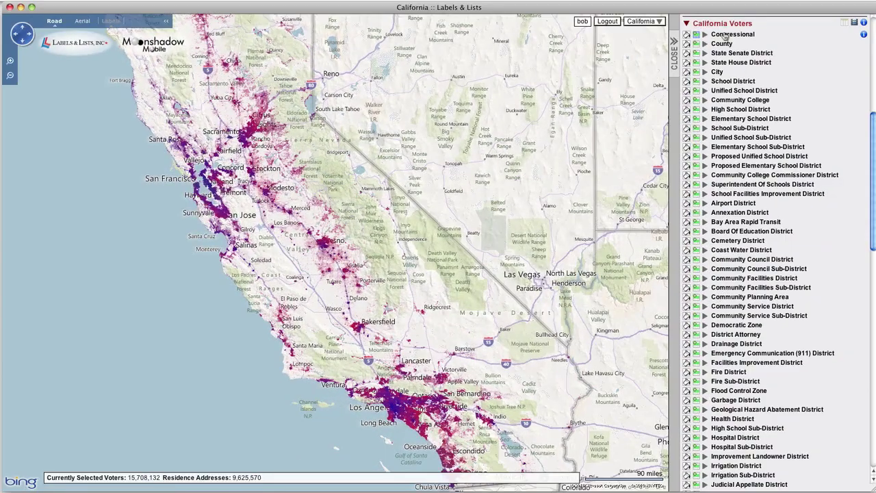
Zoom the map to congressional district 04 using the Congressional district list.
left_click(725, 35)
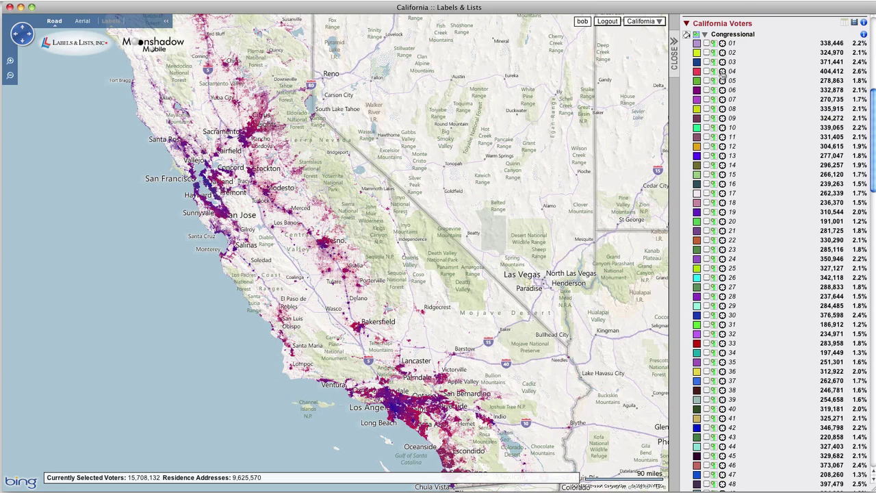
left_click(722, 71)
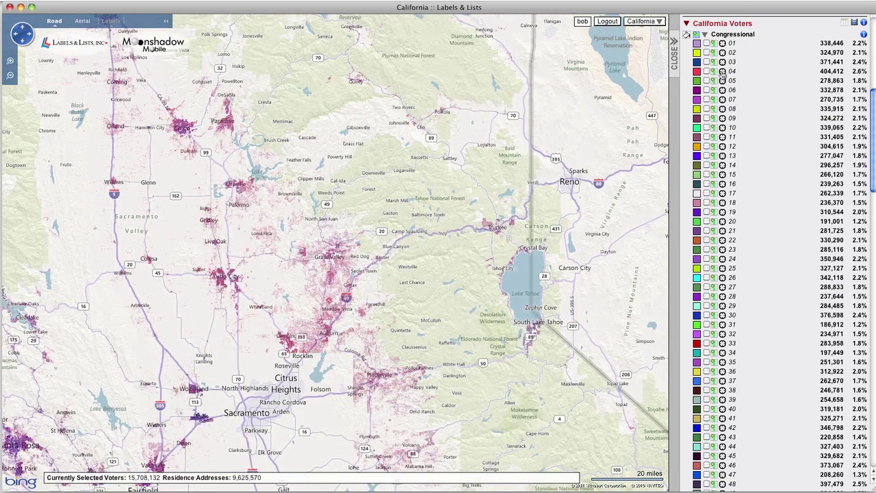
left_click(734, 35)
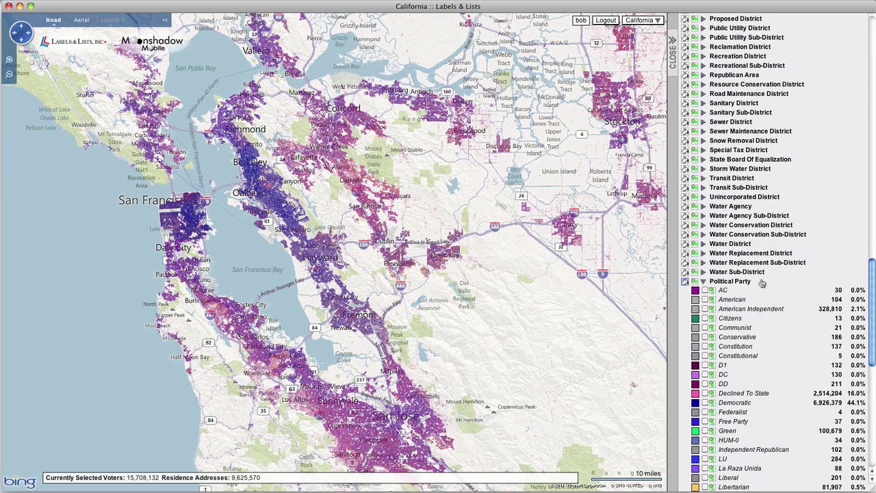
Collapse Political Party and preview the Gender, Registration Date, Age and Likely Ethnicity sections.
left_click(762, 283)
left_click(761, 291)
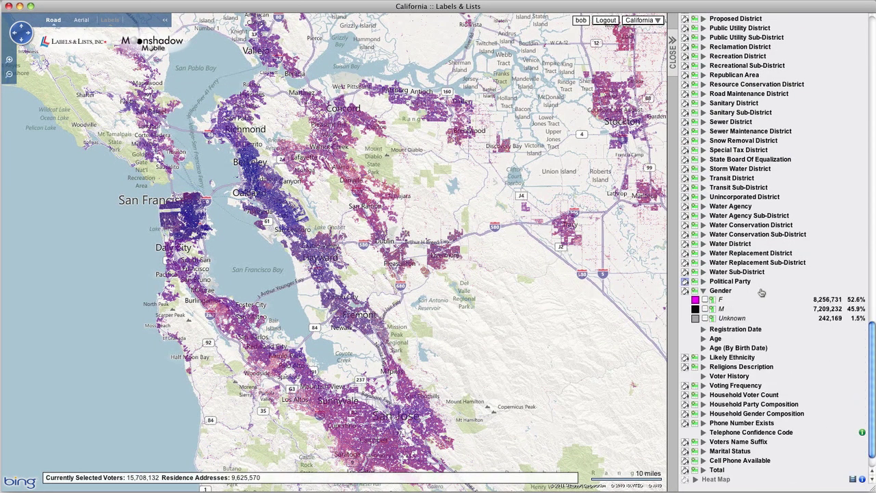
left_click(761, 291)
left_click(773, 300)
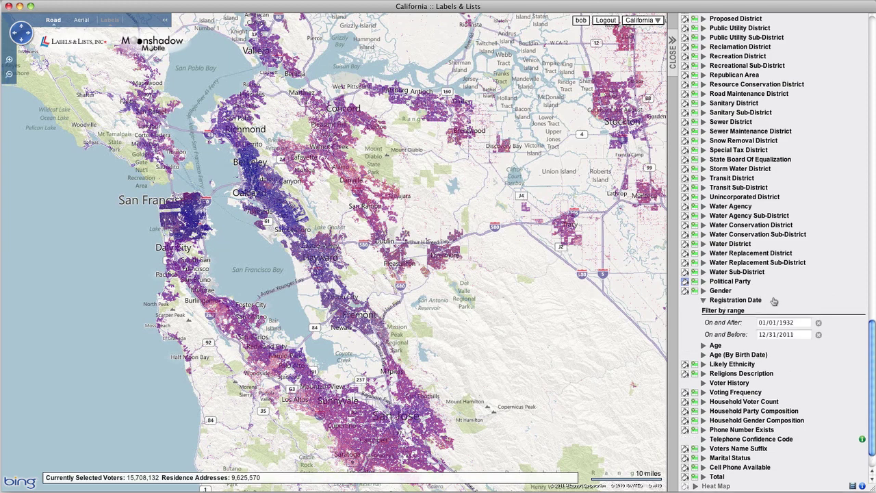
left_click(774, 300)
left_click(773, 311)
left_click(772, 311)
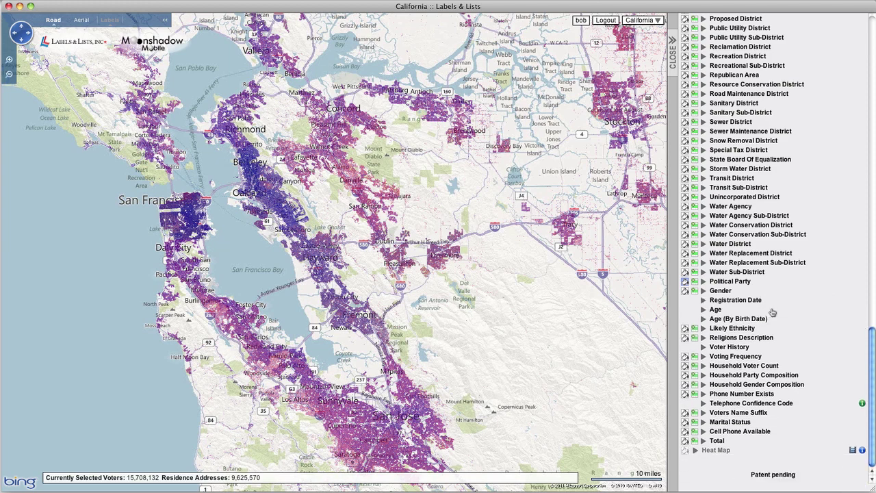
left_click(778, 330)
left_click(778, 329)
Preview the Voter History, Voting Frequency, Household Party Composition and Phone Number Exists sections.
left_click(779, 348)
left_click(779, 348)
left_click(780, 358)
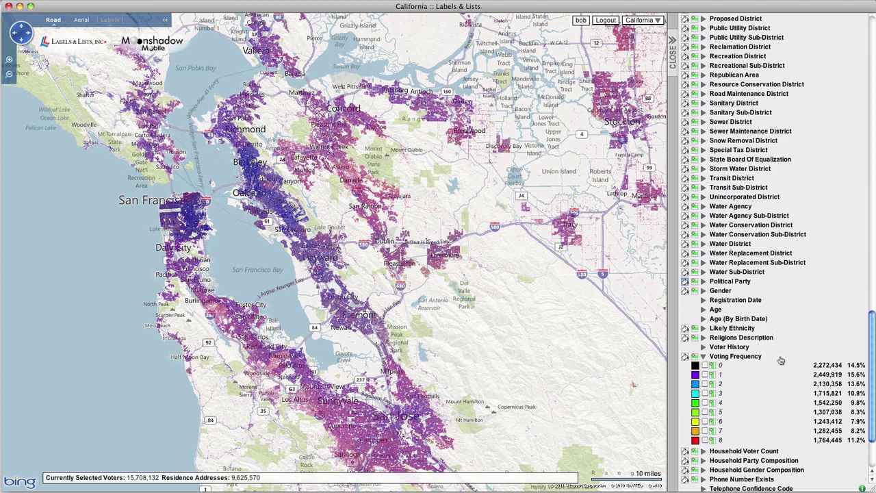
left_click(780, 359)
left_click(805, 377)
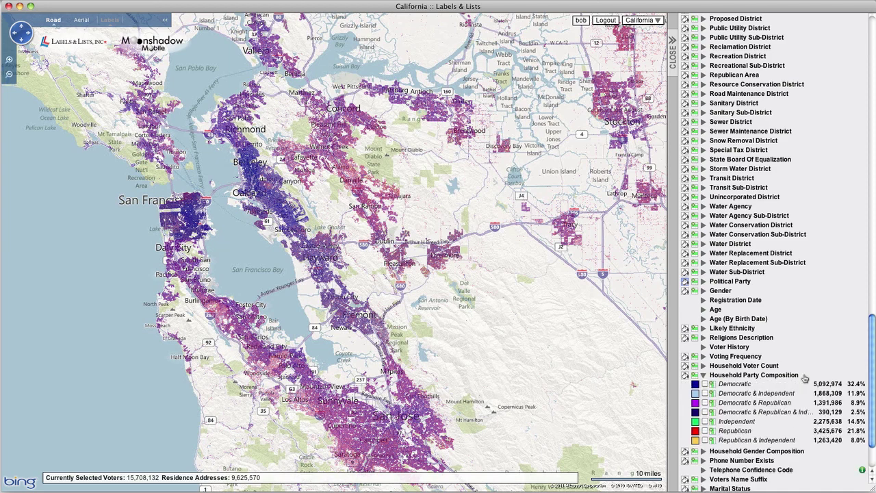
left_click(805, 376)
left_click(796, 395)
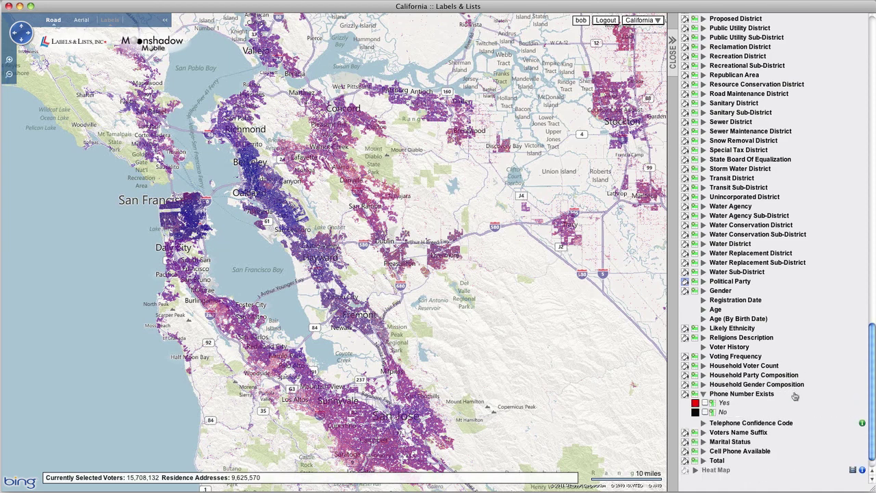
left_click(794, 396)
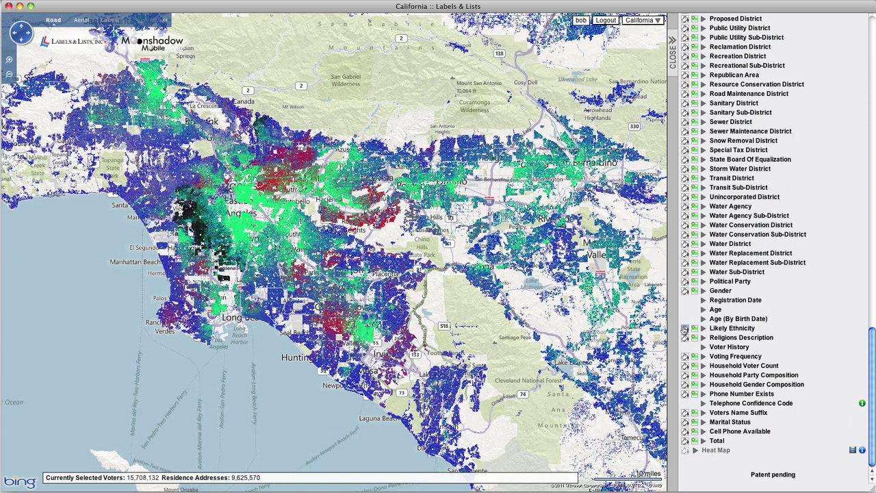
Switch the Los Angeles map's voter colouring between Political Party, Likely Ethnicity and Voting Frequency.
left_click(684, 328)
left_click(685, 283)
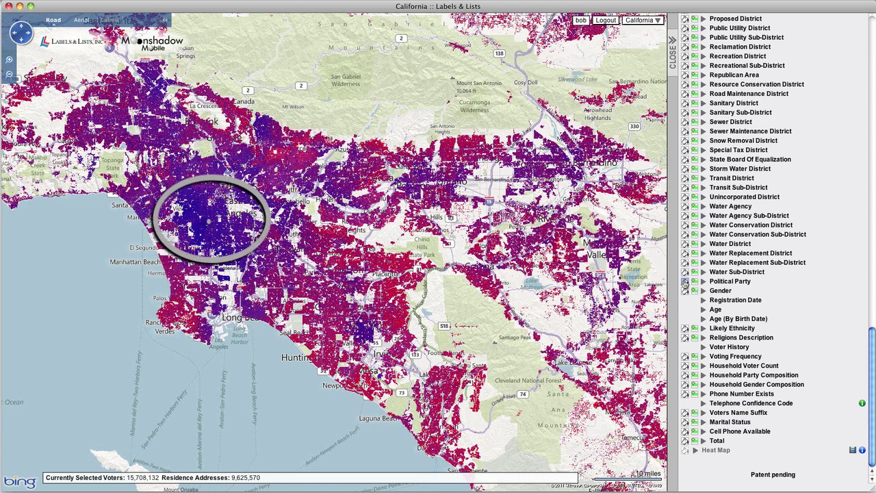
left_click(686, 284)
left_click(686, 329)
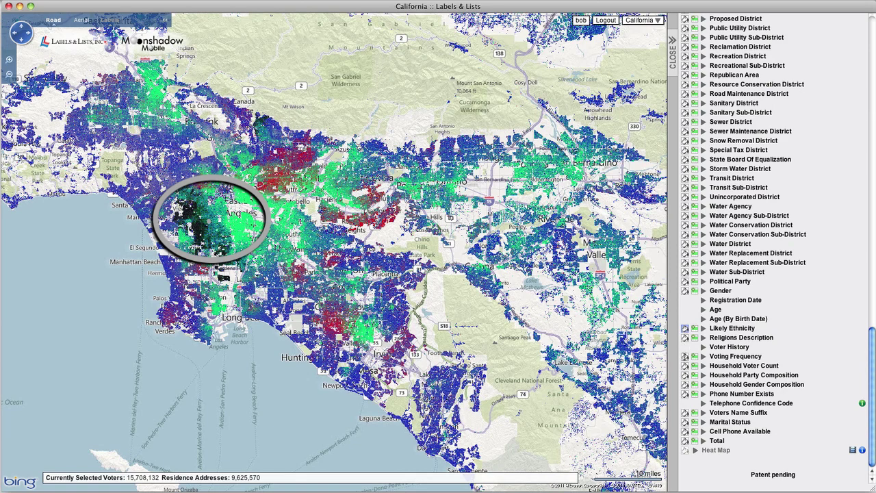
left_click(686, 357)
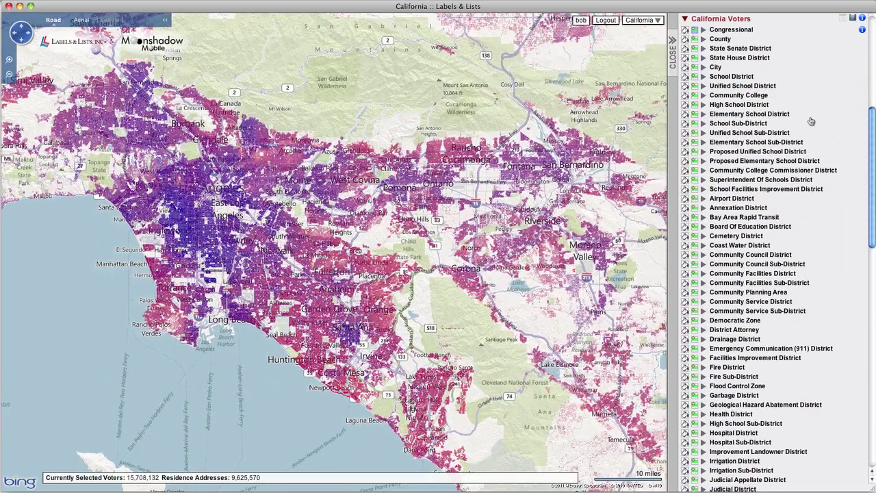
Select only congressional district 29 (284,485 voters) and zoom the map to it.
left_click(743, 31)
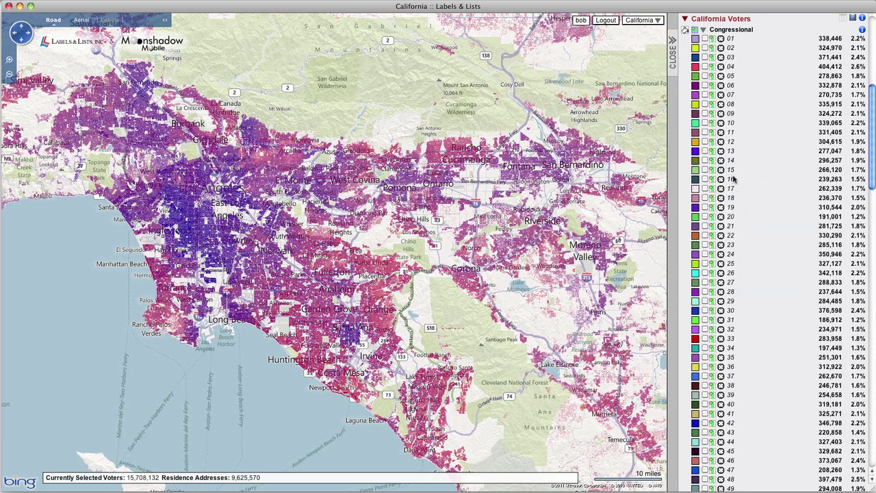
left_click(706, 302)
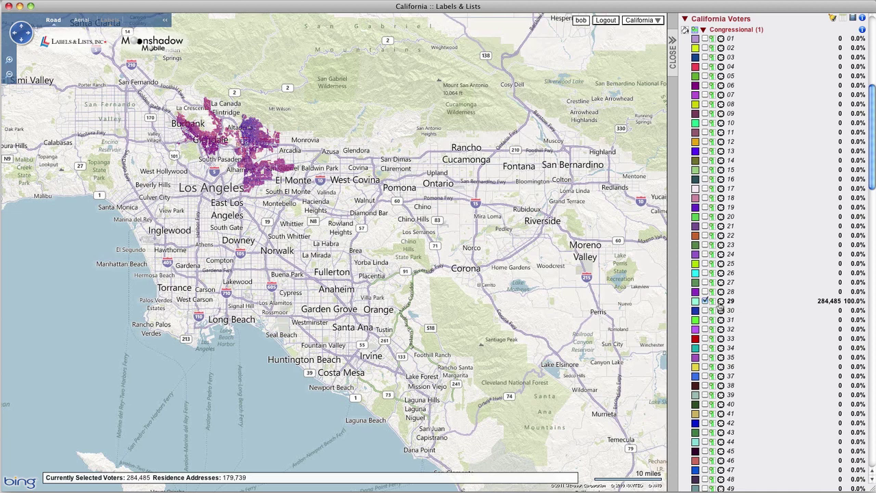
left_click(721, 304)
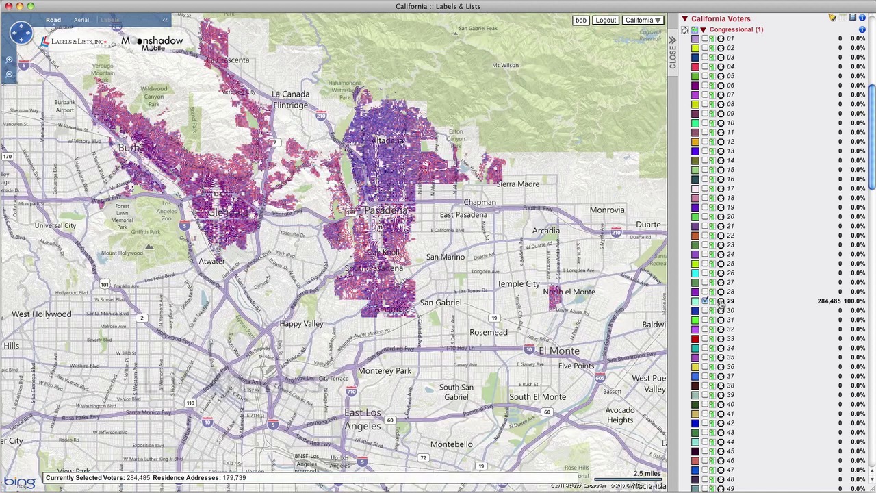
left_click(738, 31)
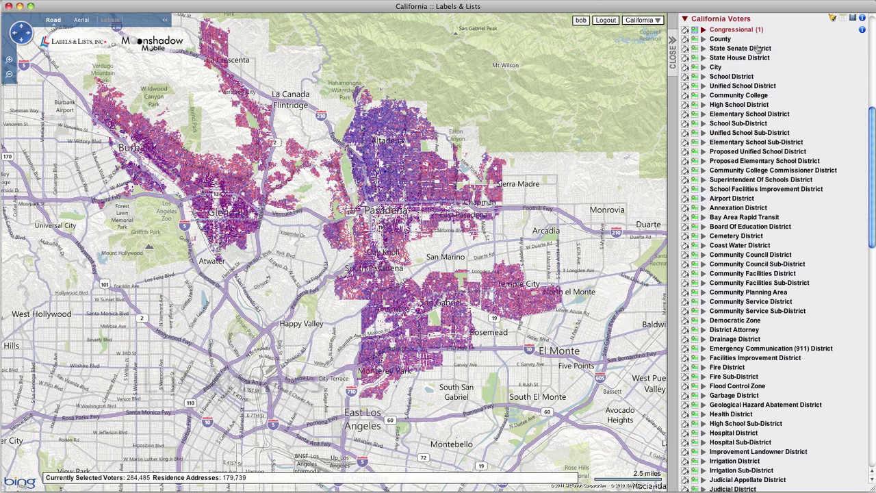
left_click_drag(870, 128, 871, 372)
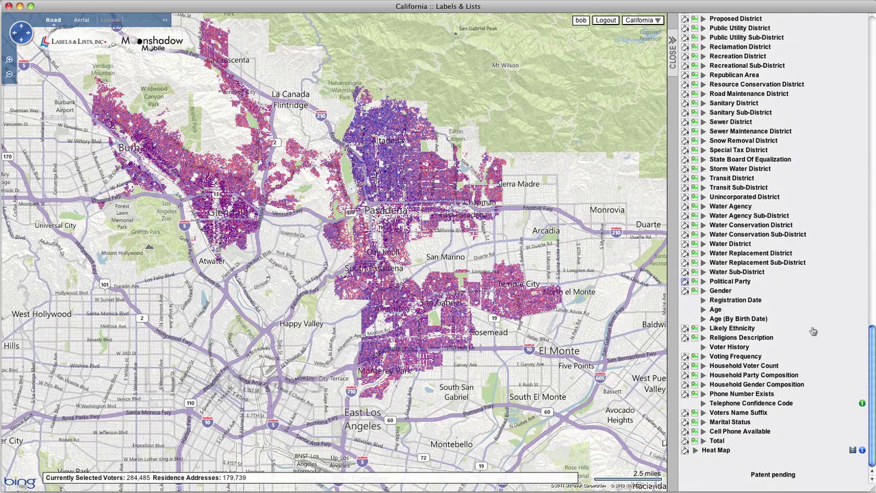
Filter the district 29 voters to Republicans only under Political Party.
left_click(731, 282)
left_click_drag(871, 283, 873, 334)
left_click(713, 400)
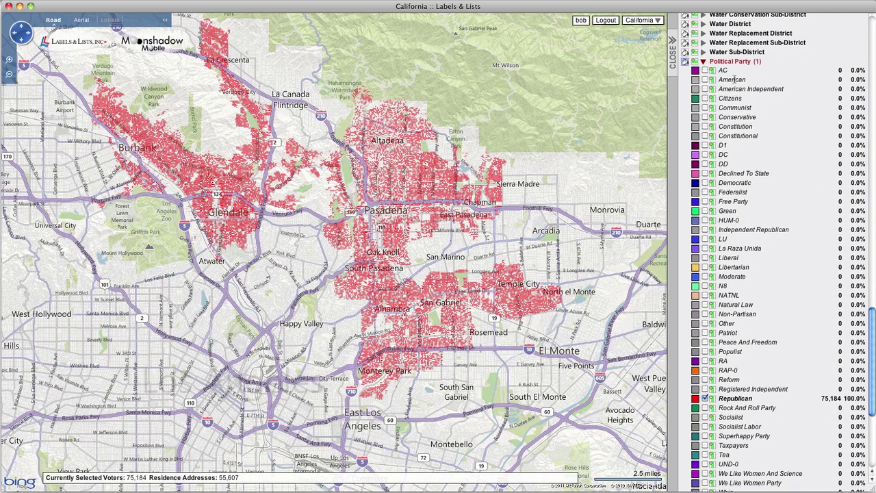
left_click(731, 62)
Limit the voters to voting frequency 5, 6, 7 and 8, leaving 31,273 voters.
left_click(727, 356)
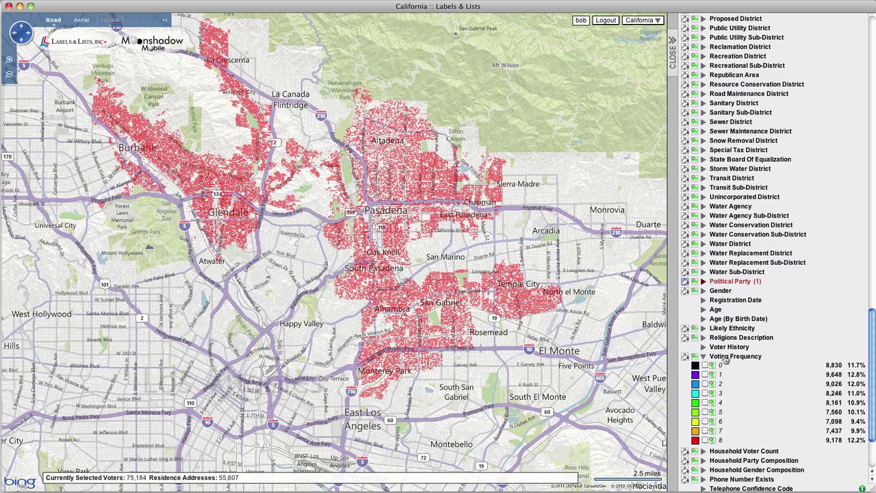
left_click(705, 412)
left_click(705, 421)
left_click(706, 430)
left_click(706, 441)
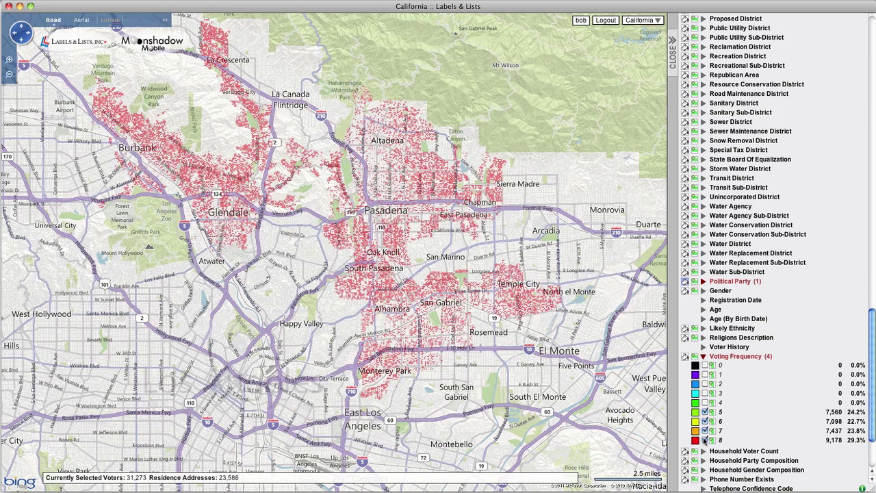
left_click(732, 357)
left_click_drag(871, 356, 871, 97)
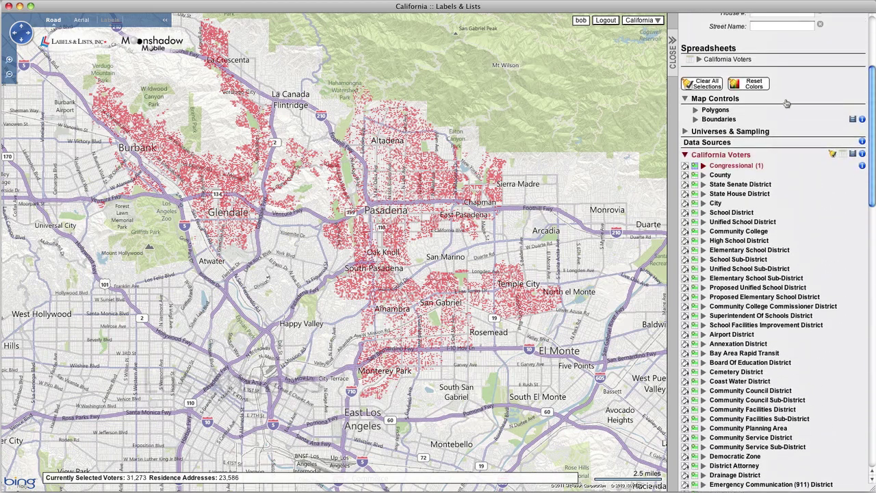
Create a universe named 'CD29, Republican, Frequent' from the current filters and expand its Composition.
left_click(750, 132)
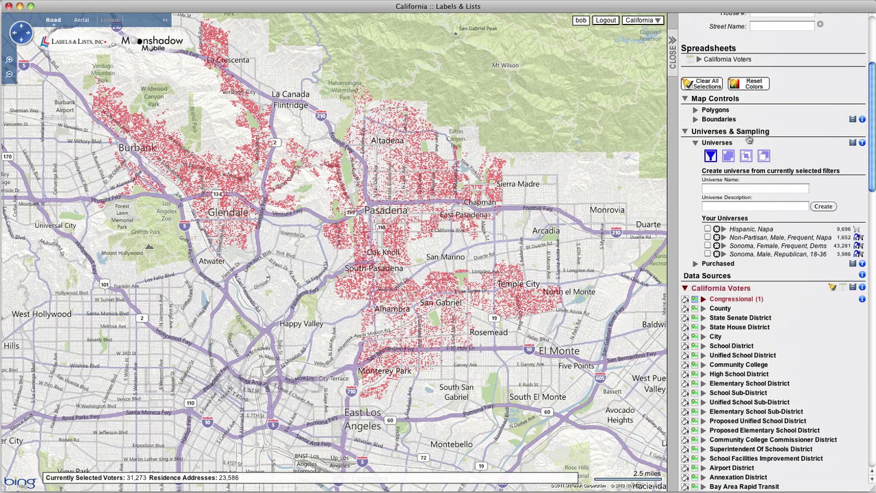
left_click(710, 156)
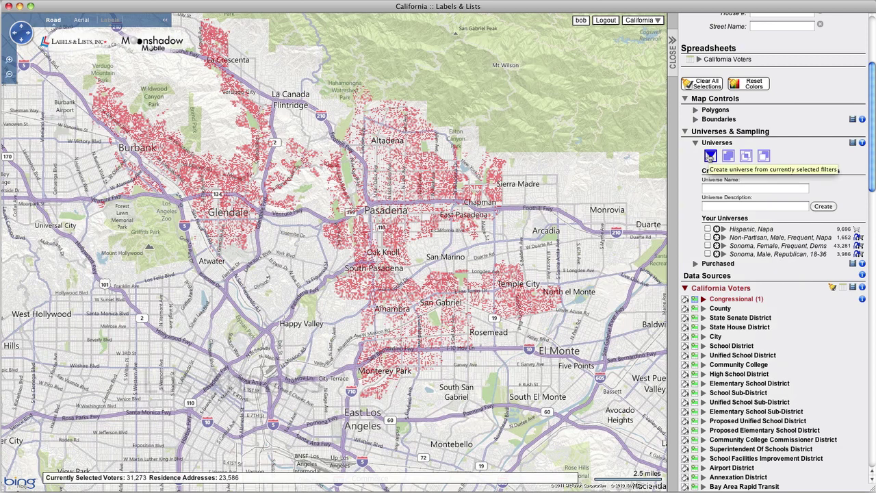
left_click(708, 188)
type("CD29, Repu")
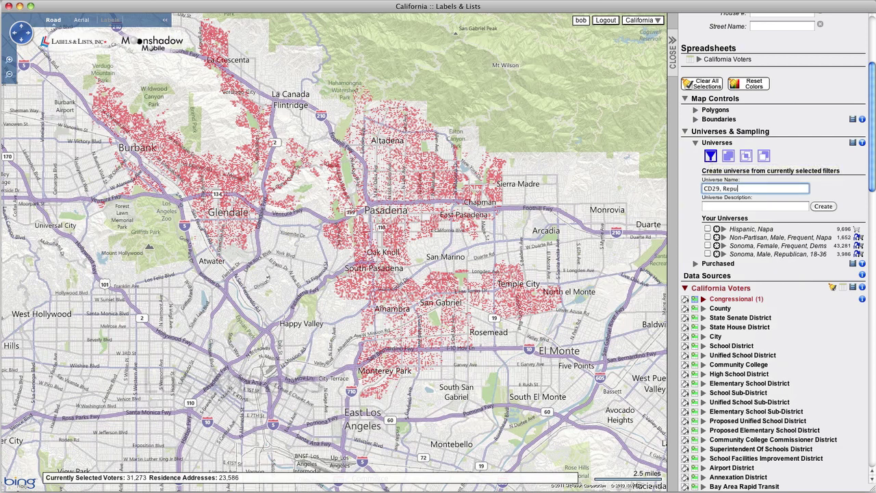
type("blican, Frequent")
left_click(823, 206)
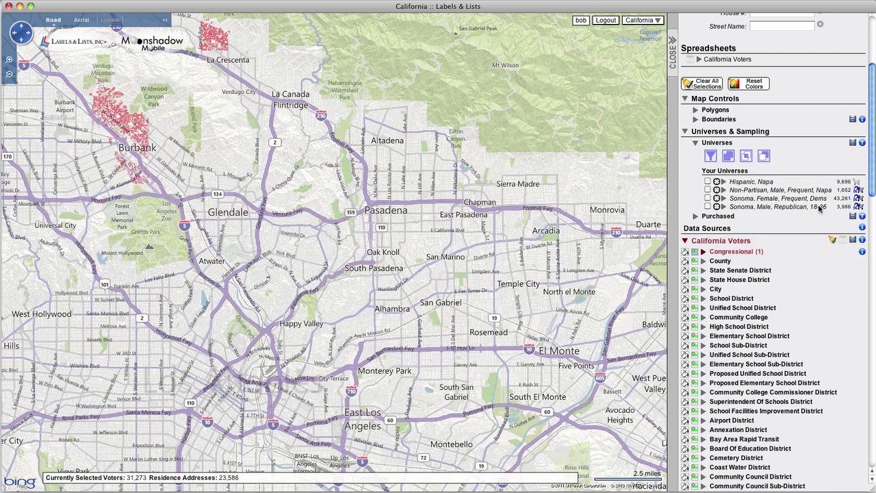
left_click(790, 185)
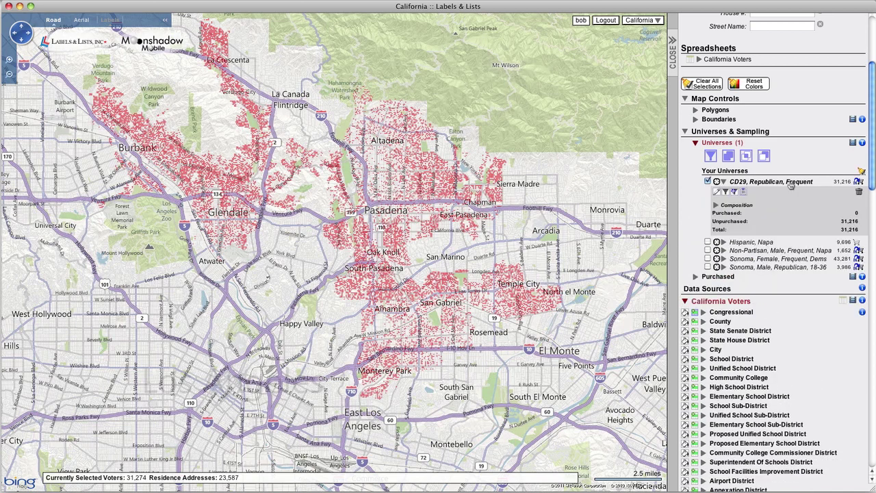
left_click(745, 207)
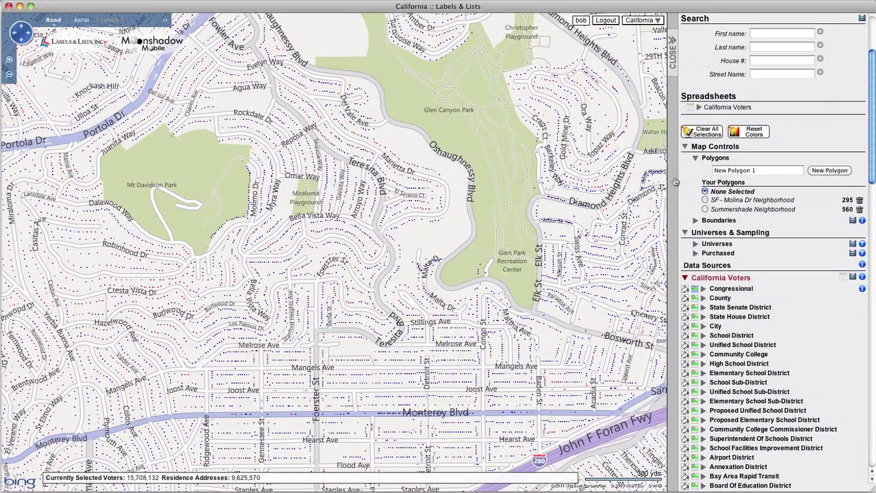
Select the SF - Molina Dr Neighborhood polygon to restrict the map to its 295 voters.
left_click(706, 200)
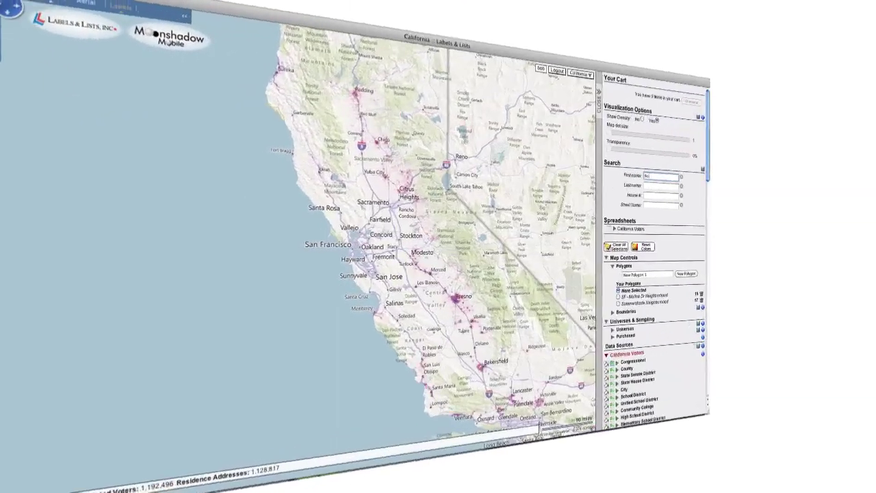
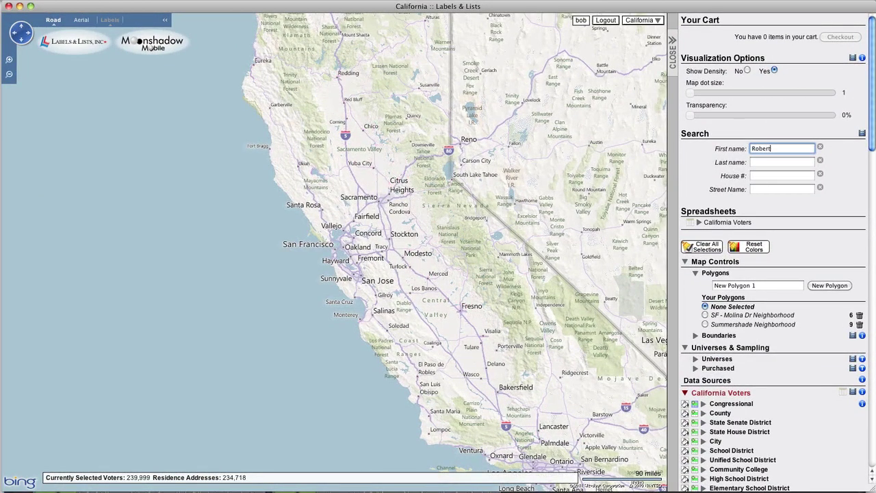
Search for the voter by first name, last name, house number and street, then open their pin details.
left_click(763, 164)
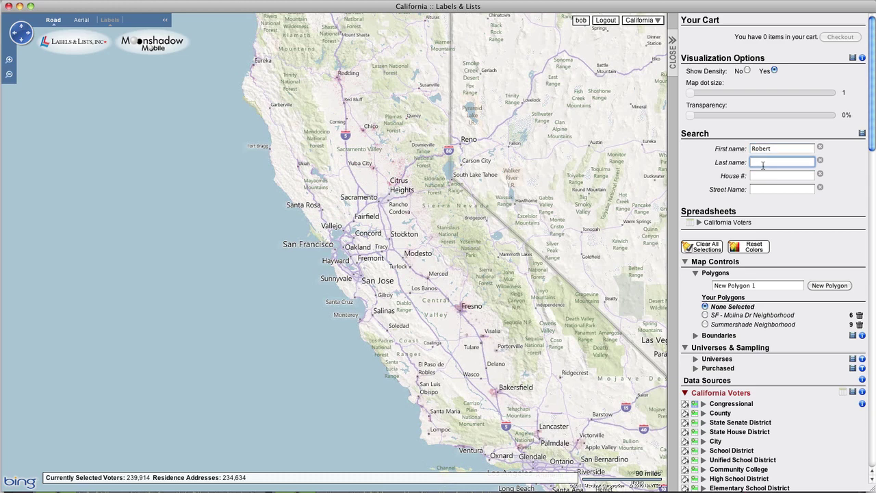
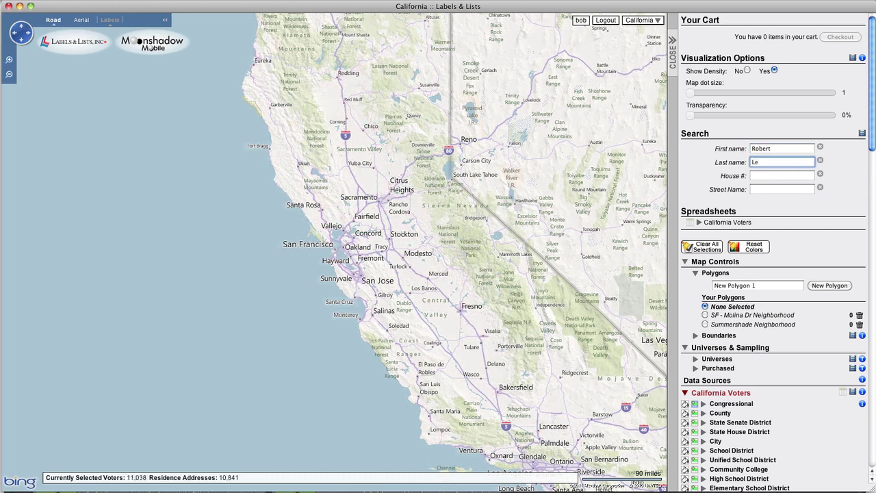
left_click(772, 175)
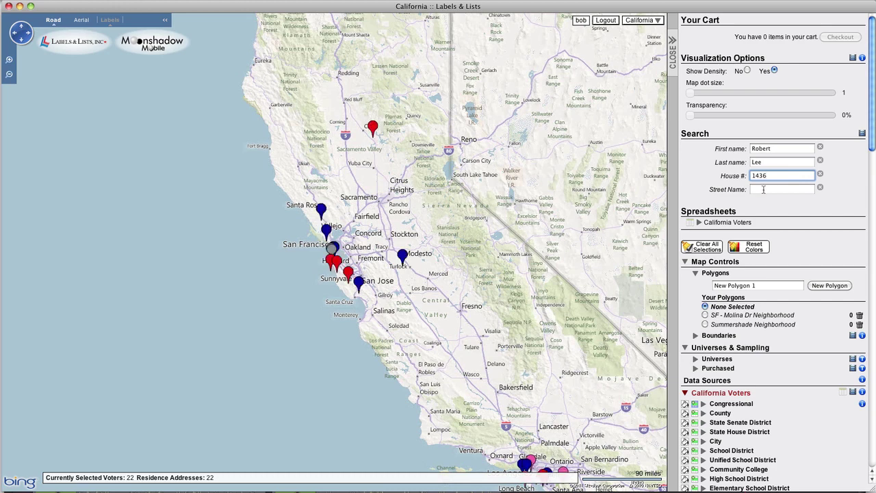
left_click(762, 190)
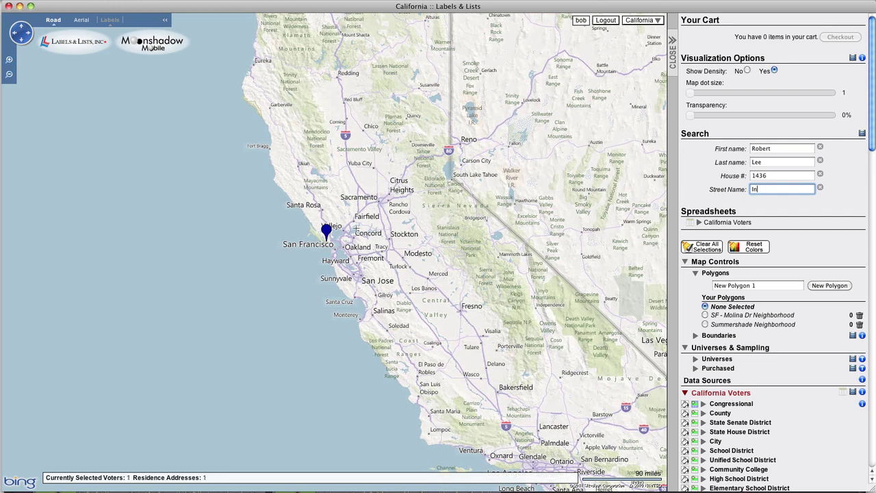
left_click(326, 229)
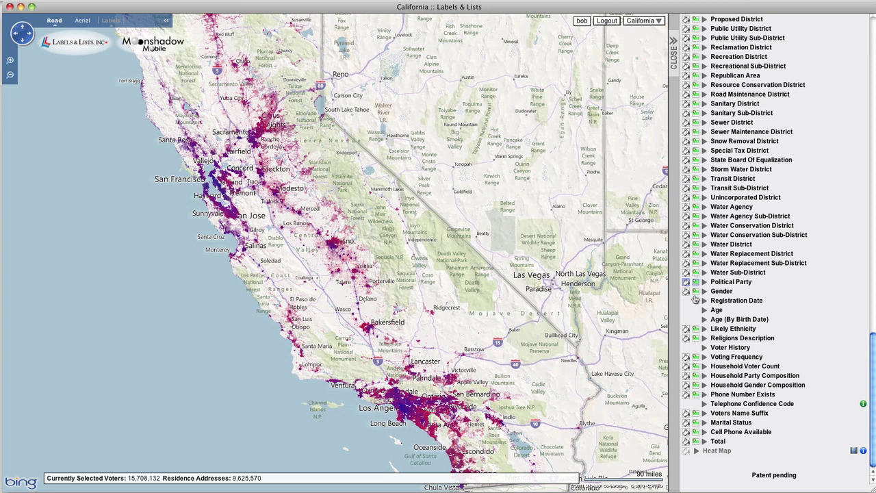
Show statewide voter counts by Voting Frequency and open the California Voters spreadsheet.
left_click(727, 357)
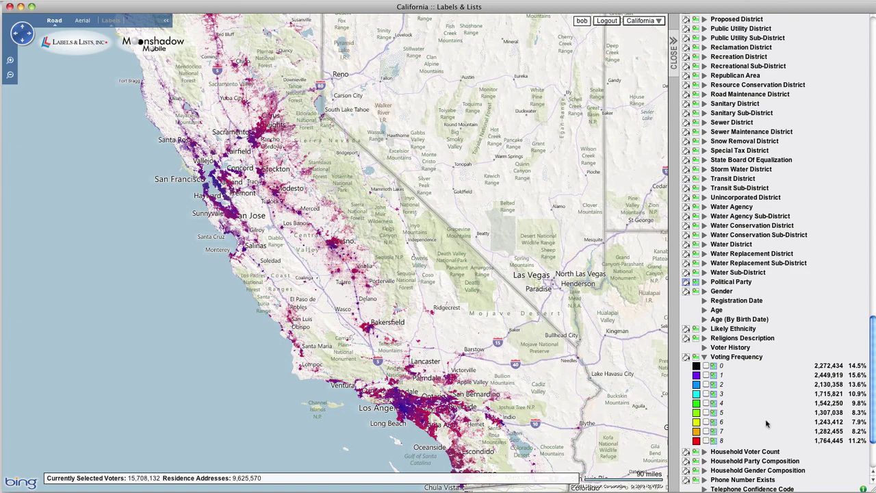
scroll(874, 370, "up", 20)
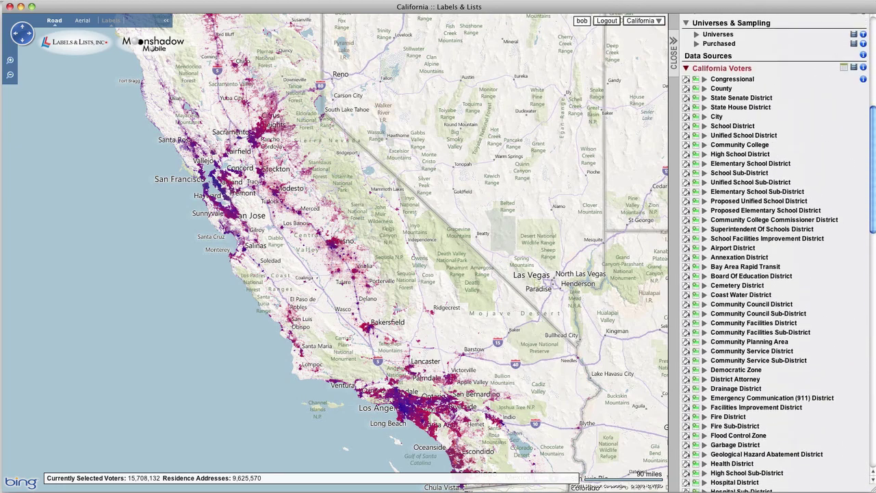
left_click(844, 75)
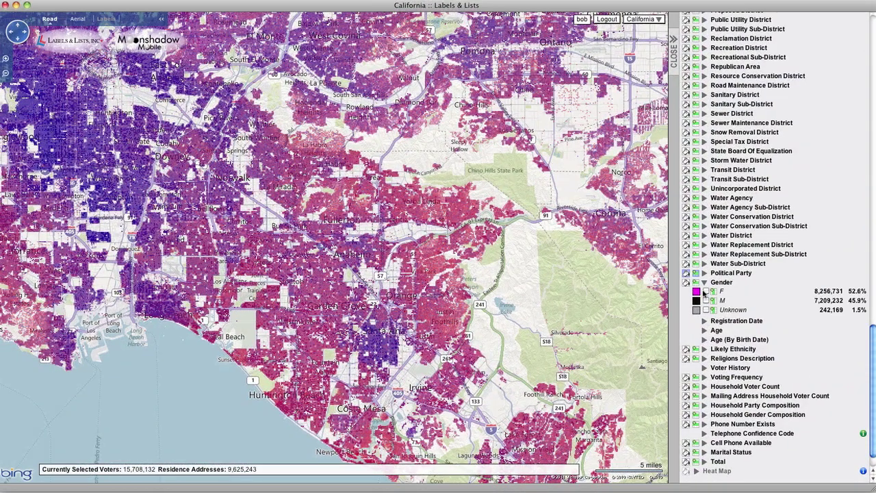
Filter to female (F) voters of Hispanic likely ethnicity, leaving 1,908,363 voters.
left_click(706, 291)
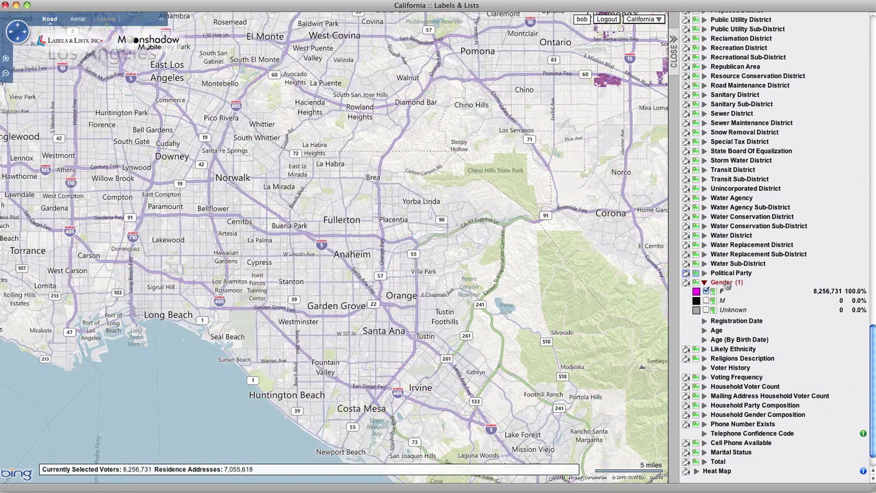
left_click(722, 283)
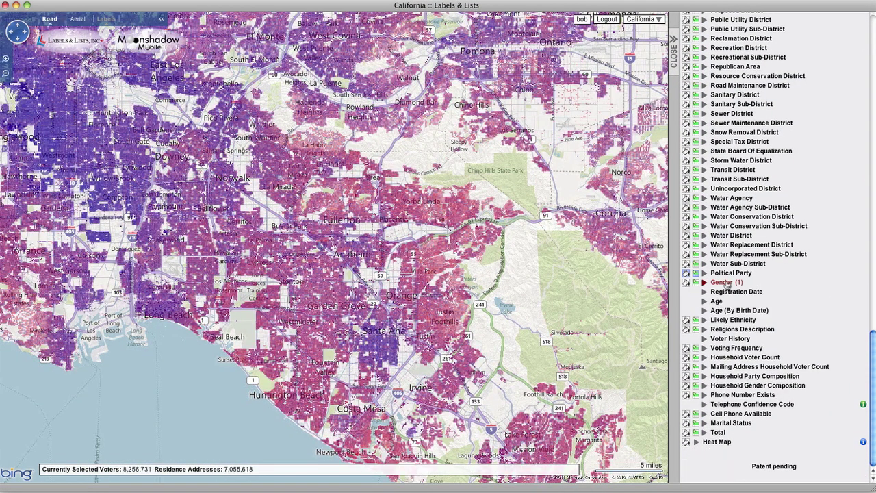
left_click(724, 321)
scroll(873, 268, "down", 10)
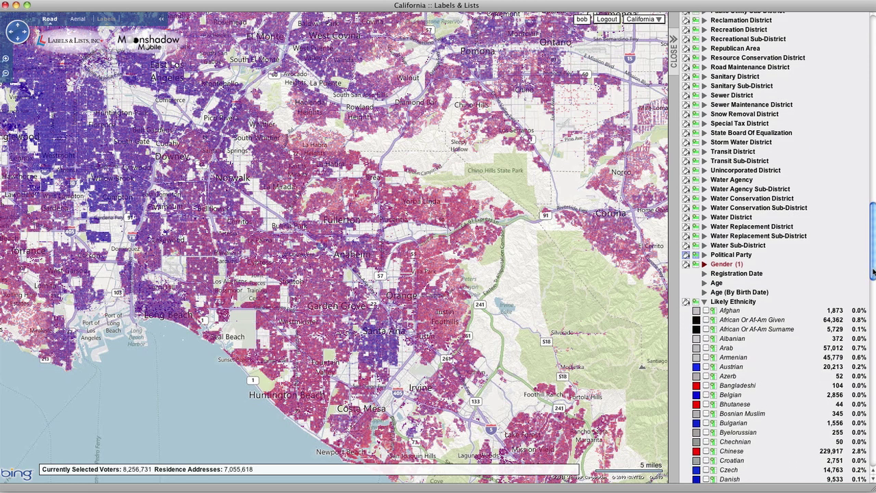
left_click(707, 353)
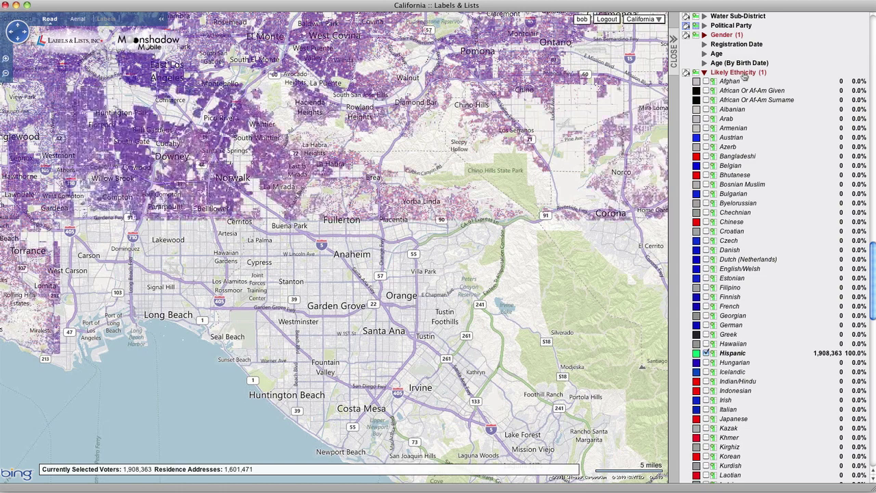
left_click(744, 74)
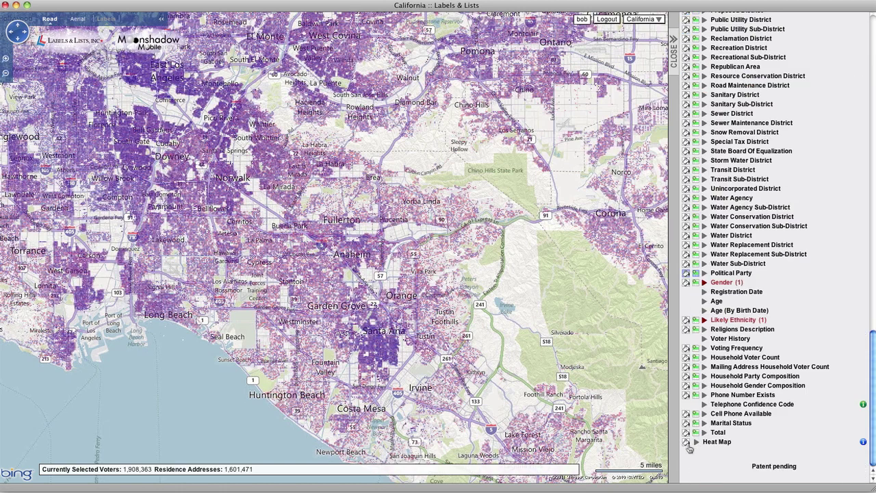
Turn on the Heat Map layer with its 0%–100% legend and switch the base map to Aerial.
left_click(687, 442)
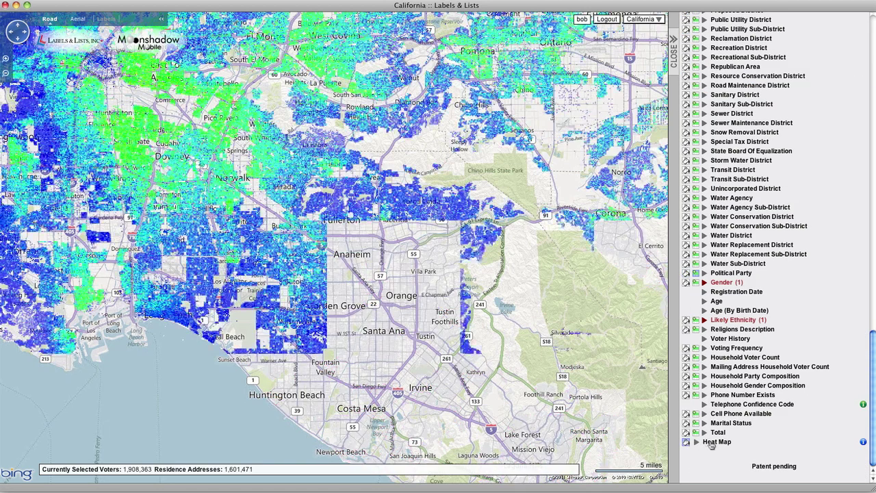
left_click(703, 444)
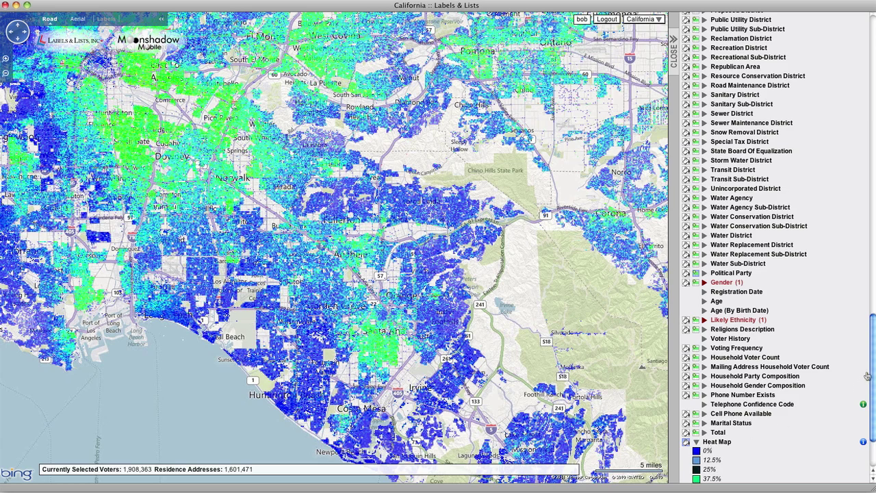
left_click_drag(870, 370, 868, 404)
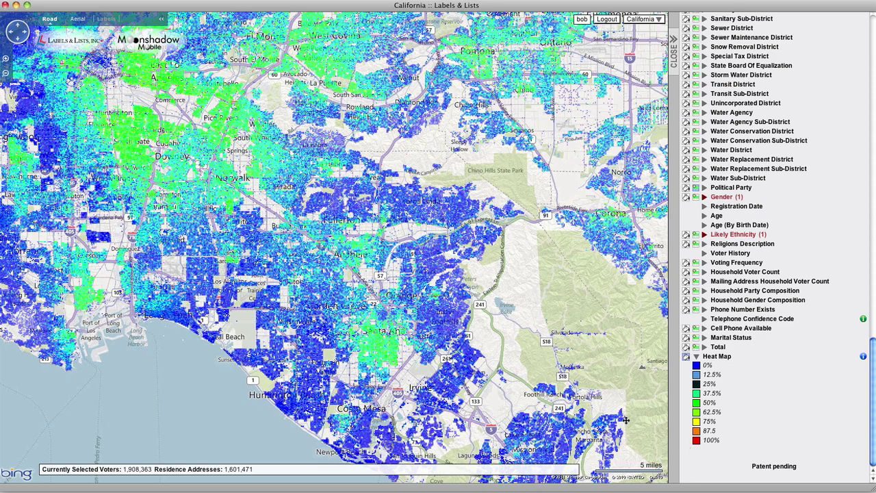
left_click(77, 19)
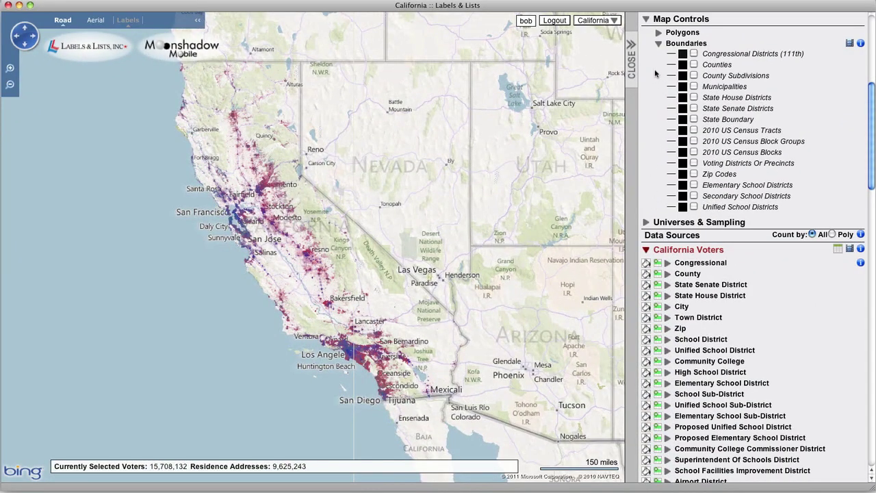
Show Congressional Districts (111th) boundaries drawn in blue 175fe6.
left_click(694, 54)
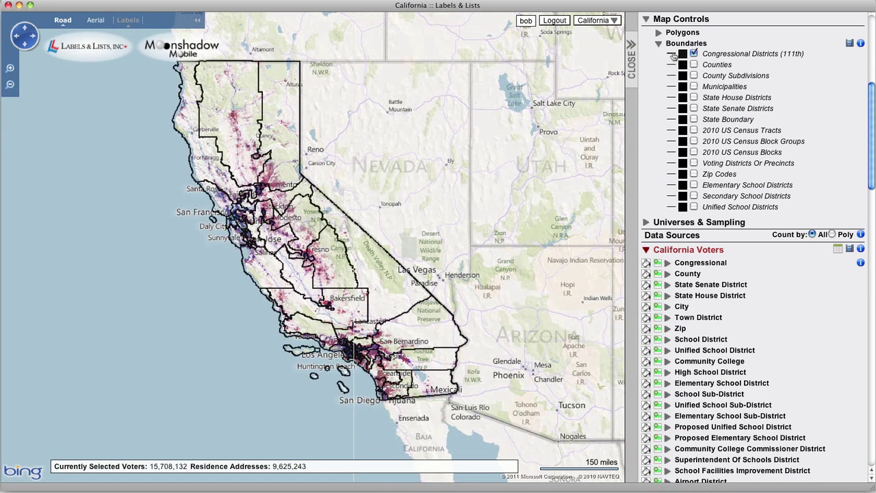
left_click(683, 53)
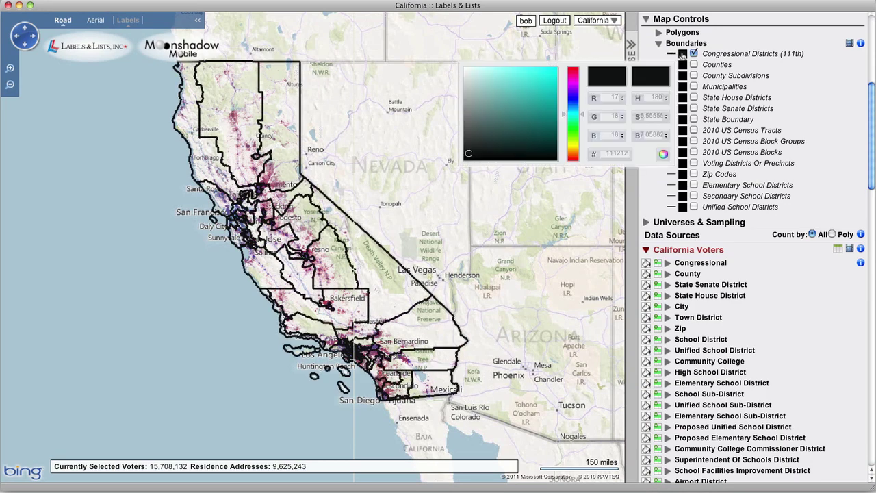
left_click_drag(564, 115, 565, 103)
left_click(549, 76)
left_click(827, 135)
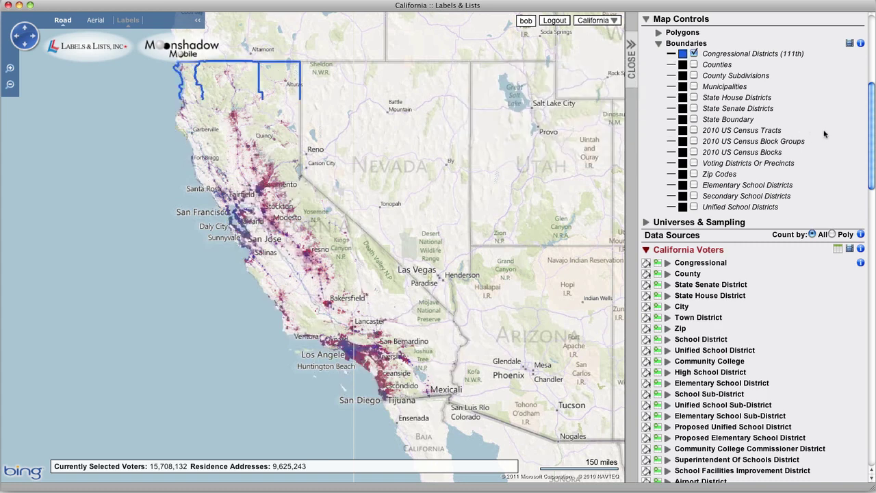
Add Voting Districts Or Precincts boundaries and zoom in toward Fresno and Millerton Lake.
left_click(694, 163)
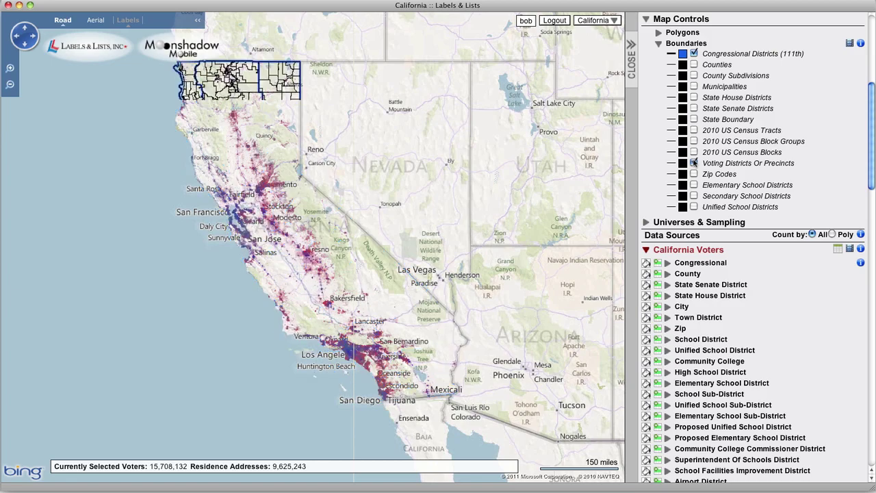
left_click(11, 69)
left_click(10, 68)
left_click(10, 68)
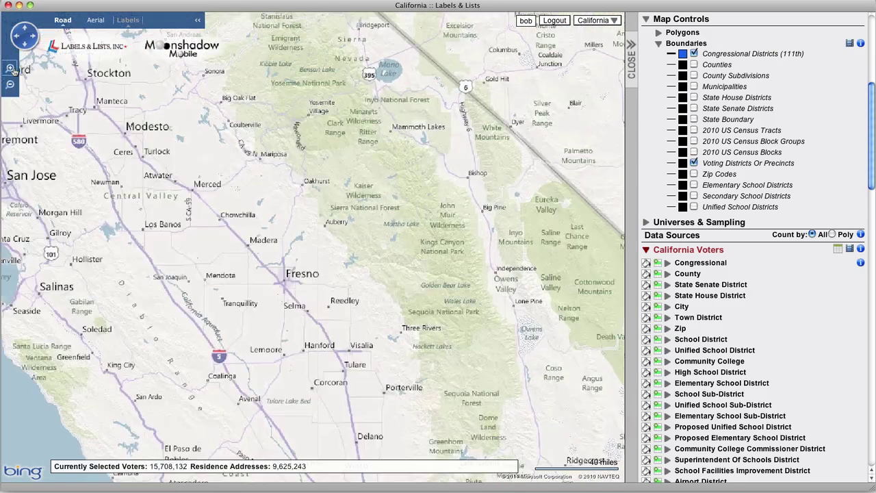
left_click(10, 69)
left_click(10, 68)
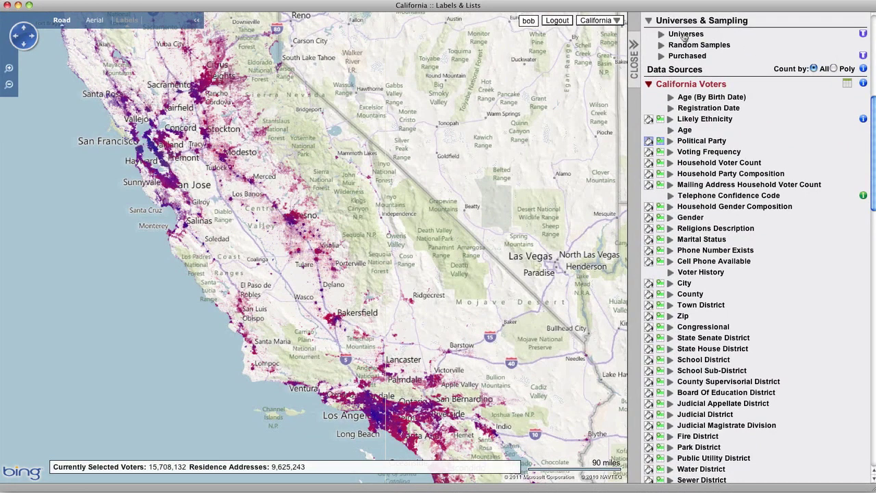
Review saved universes' purchased counts and check out the $41.55 Non-Partisan, Male, Frequent, Napa universe.
left_click(686, 35)
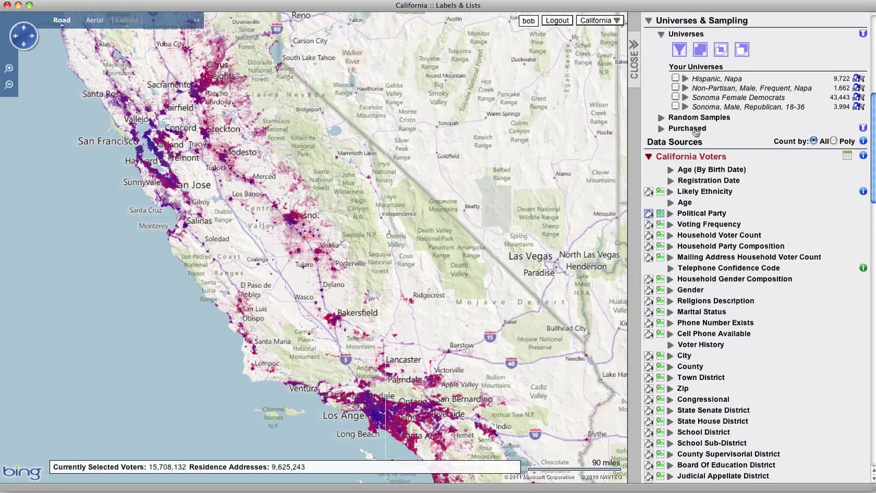
left_click(696, 131)
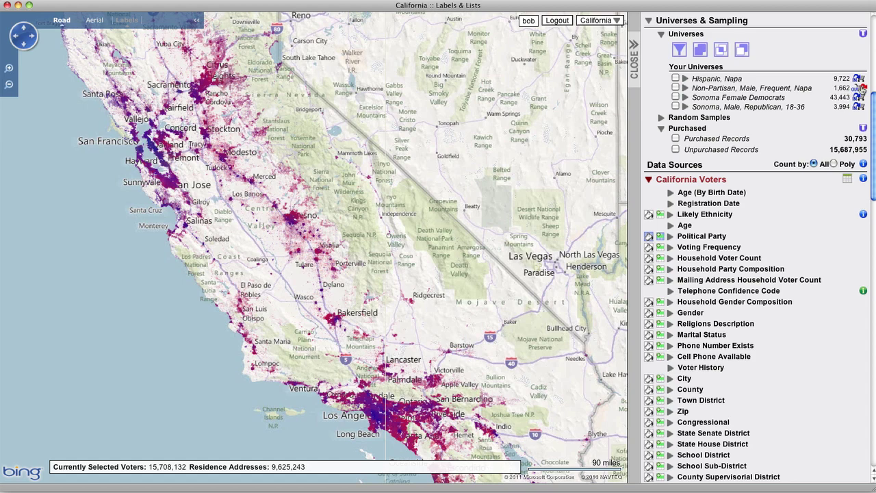
scroll(871, 117, "up", 5)
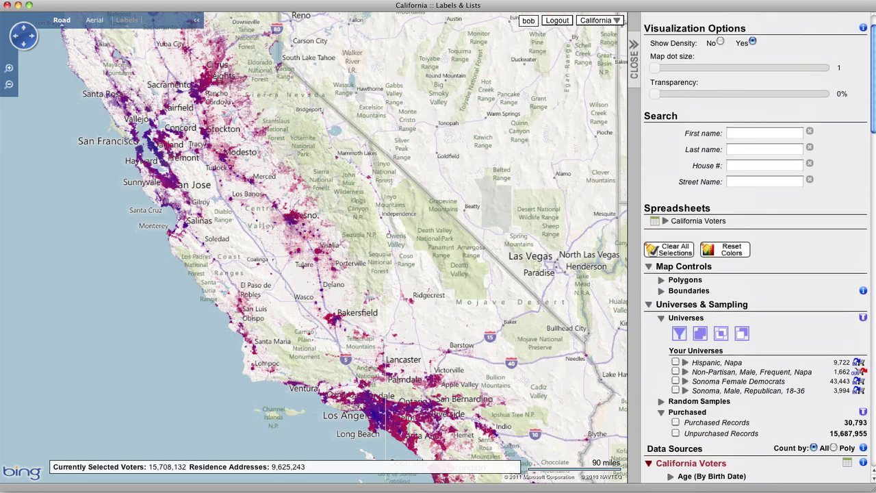
scroll(760, 251, "up", 1)
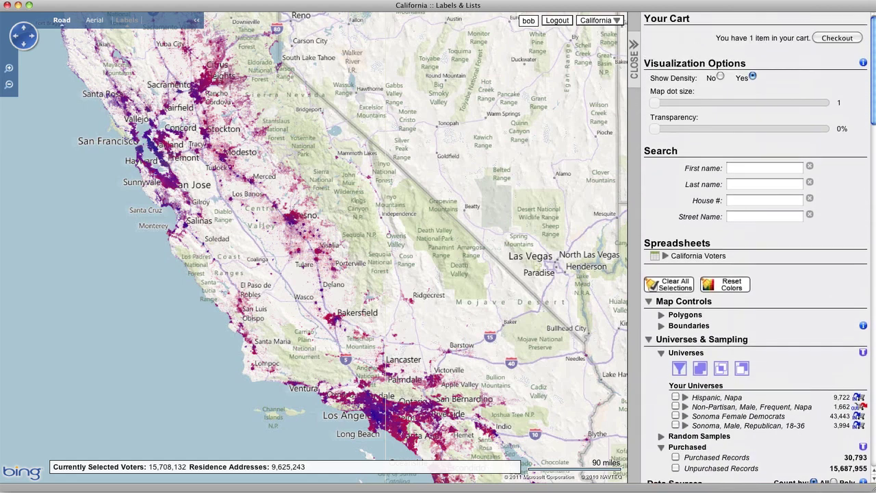
left_click(832, 39)
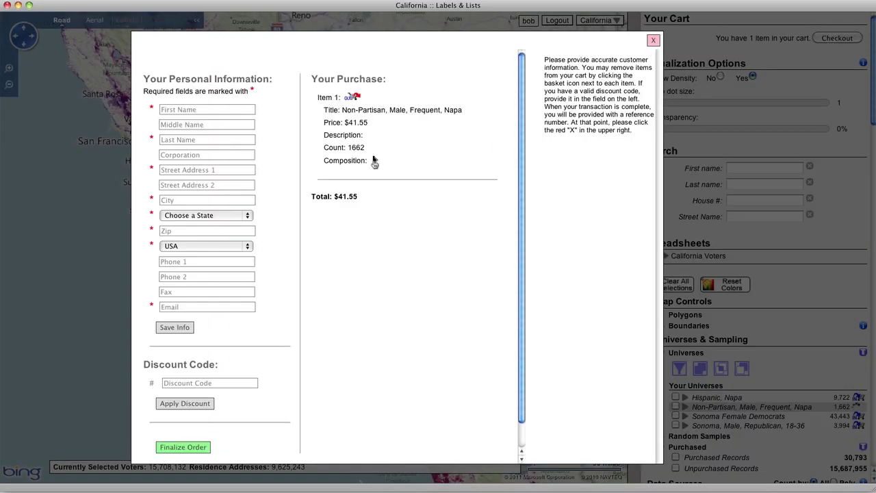
Show the purchased universe's composition and enter the buyer's first and last name.
left_click(376, 160)
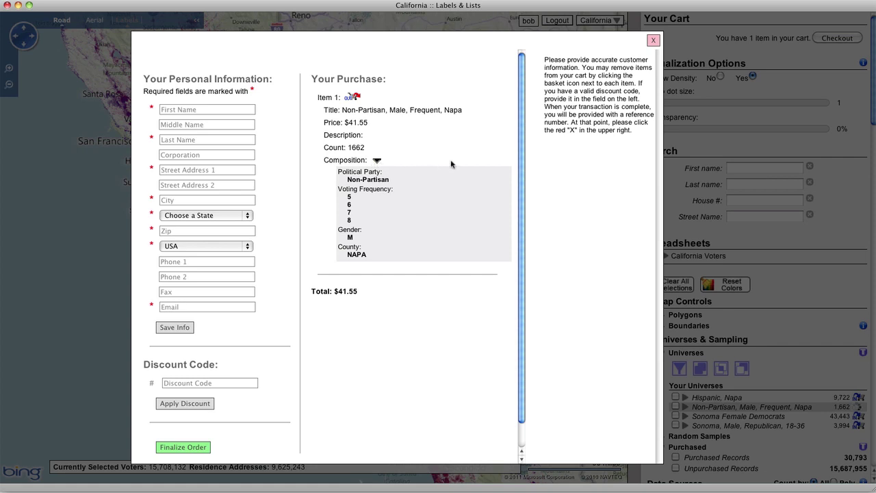
left_click(206, 111)
type("John")
left_click(177, 140)
type("Doe")
Fill in the buyer's street address, city, state, zip code and e-mail on the checkout form.
left_click(182, 171)
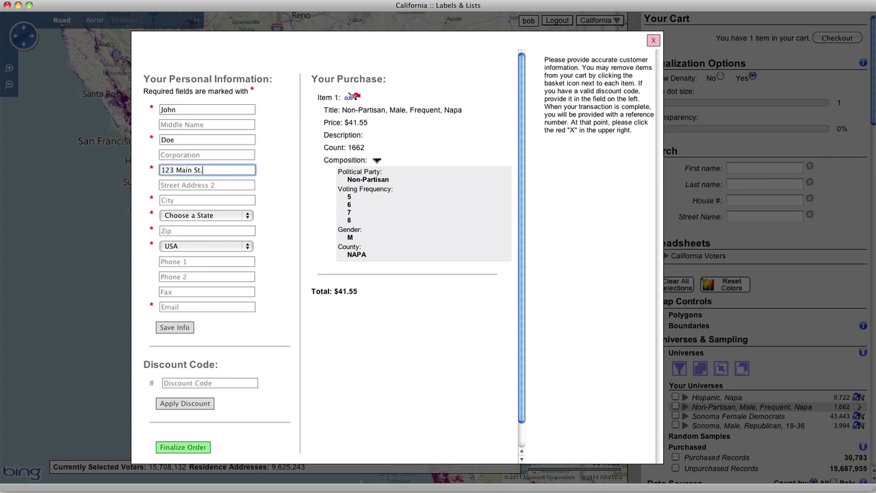
left_click(176, 202)
type("Sonoma")
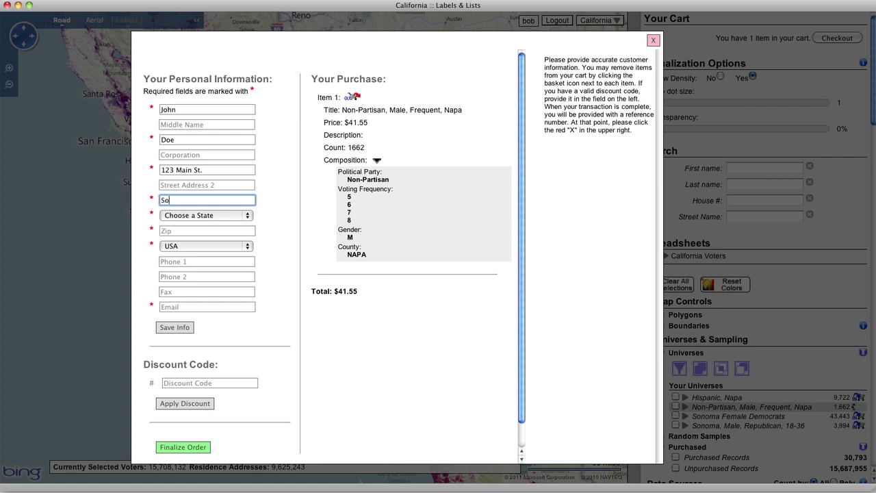
left_click(187, 218)
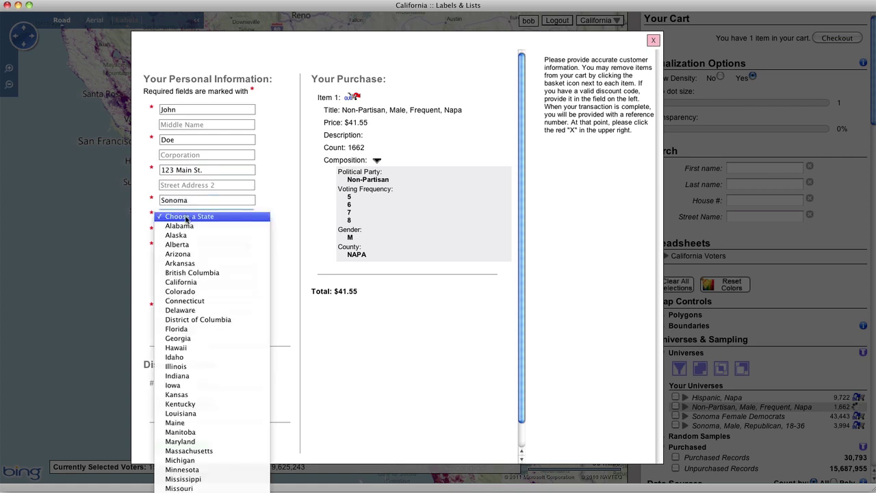
left_click(181, 282)
left_click(173, 234)
type("95123")
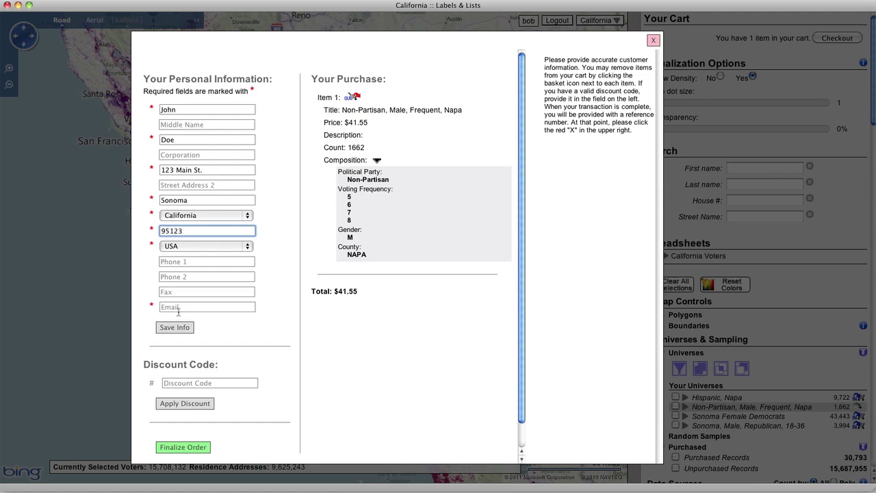
left_click(178, 312)
type("john")
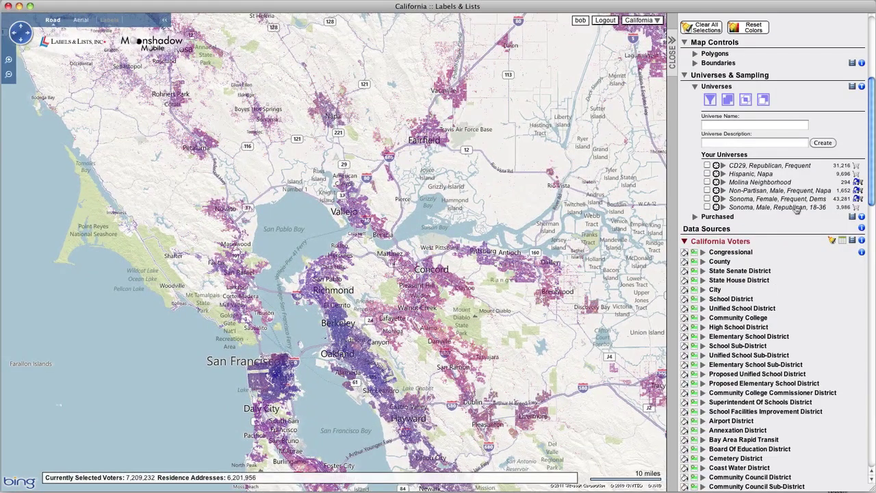
Download the 3,986-record Sonoma, Male, Republican, 18-36 universe as a 216.2 KB CSV and open it in Excel.
left_click(797, 208)
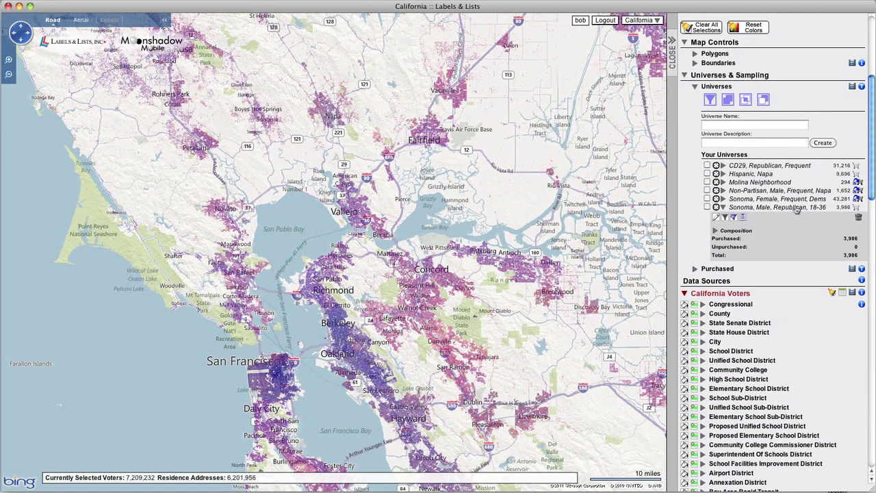
left_click(743, 218)
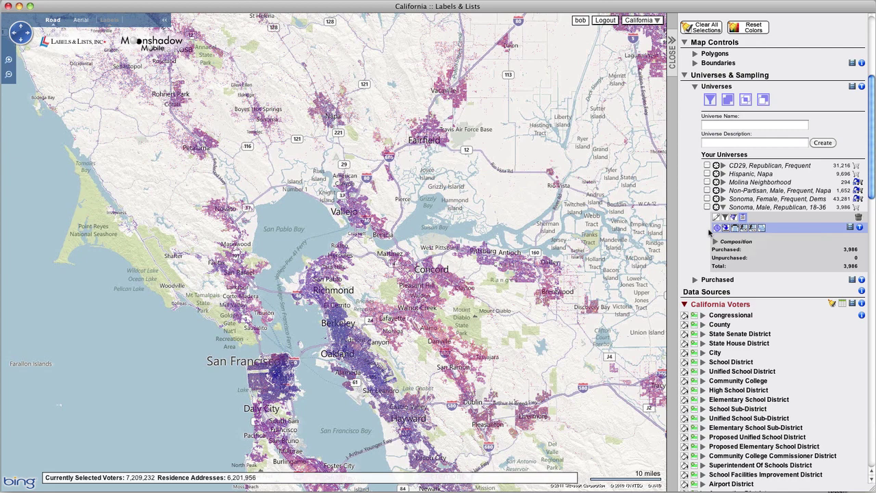
left_click(718, 228)
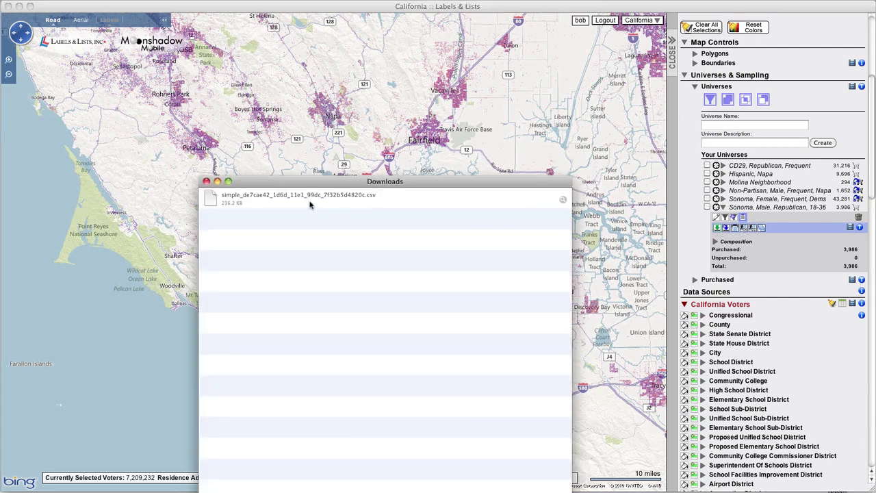
double_click(285, 195)
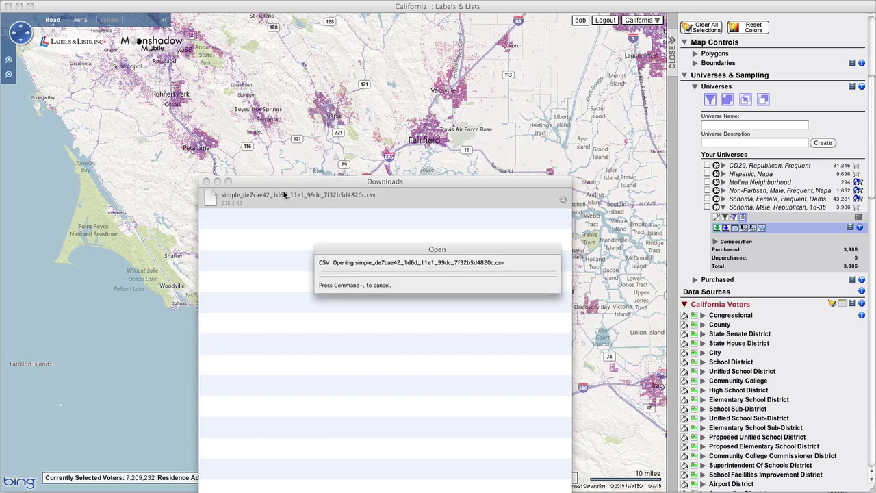